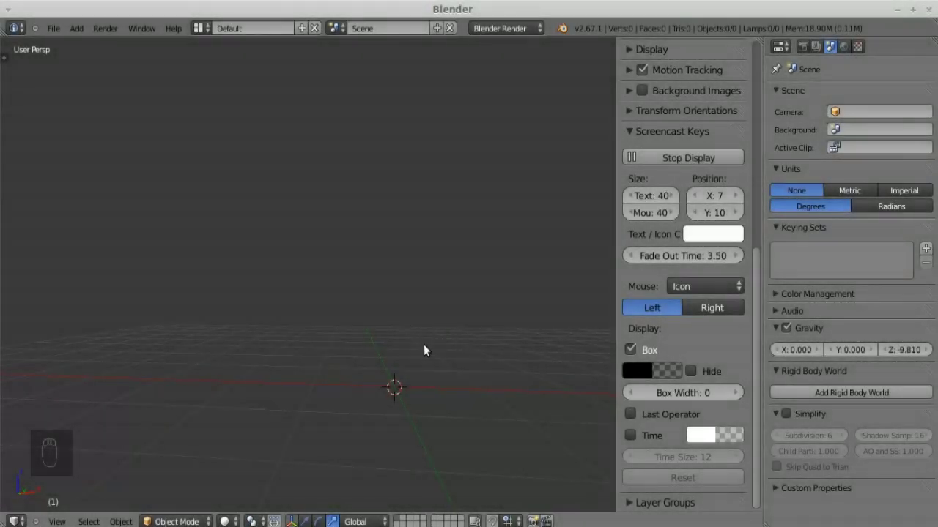
Add a cube mesh and move it to the negative X side of the 3D cursor.
middle_drag(423, 351, 368, 385)
key(shift+a)
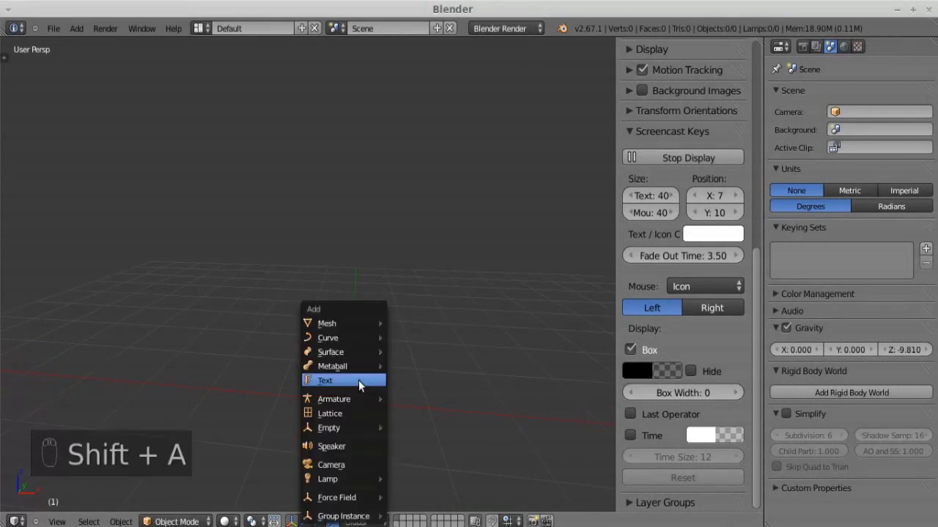
mouse_move(341, 323)
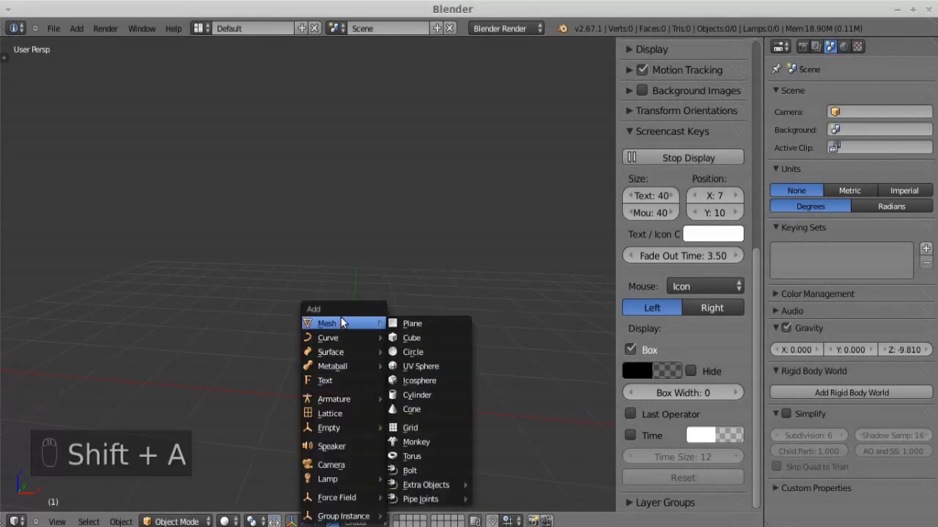
click(419, 334)
scroll(411, 365, down, 3)
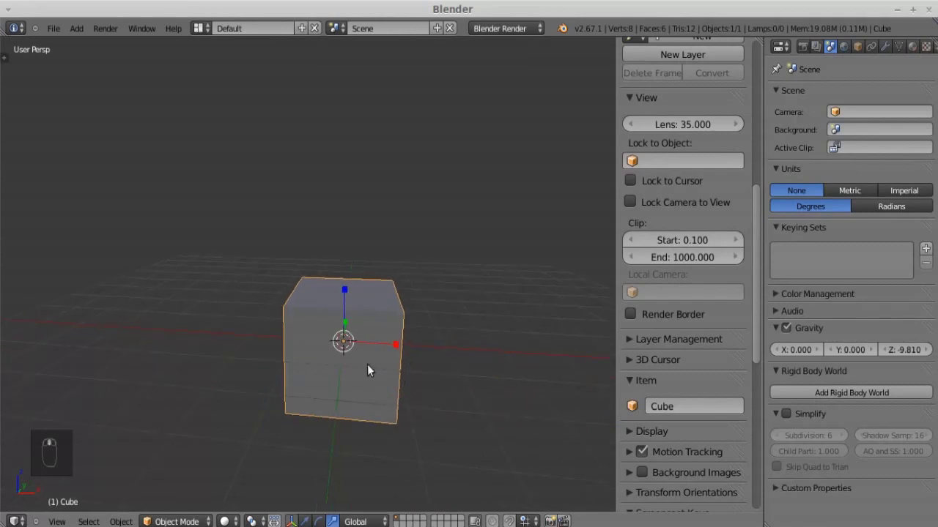
key(g)
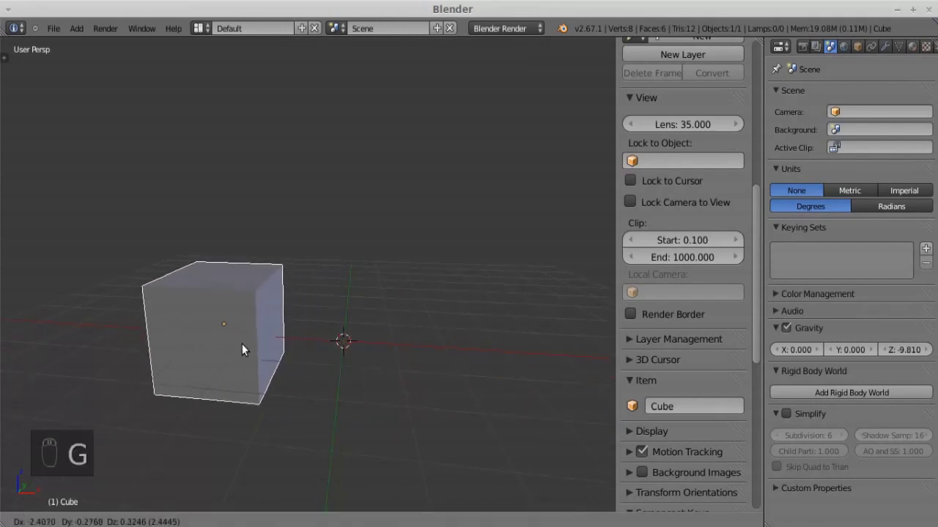
click(298, 367)
Add a UV sphere and move it a short way to the positive X side of the 3D cursor.
middle_drag(450, 342, 396, 348)
key(shift+a)
mouse_move(366, 326)
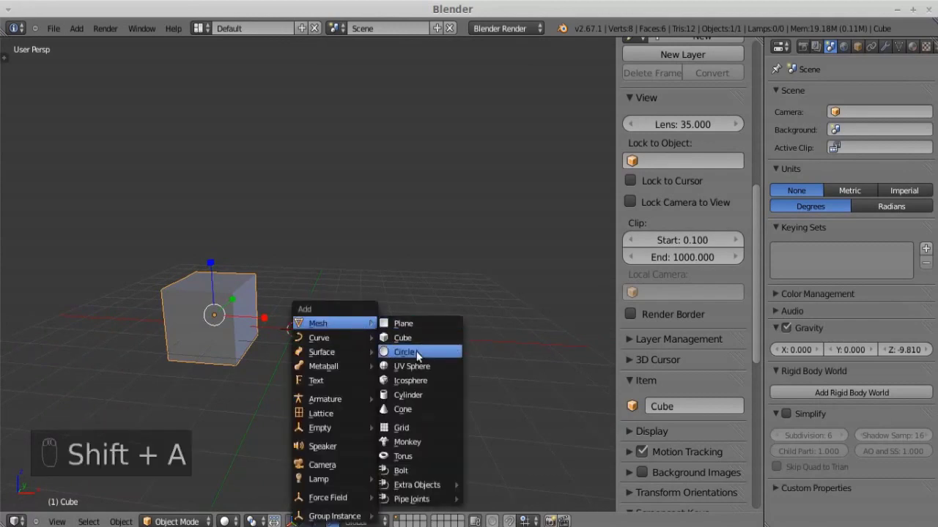
click(399, 366)
key(g)
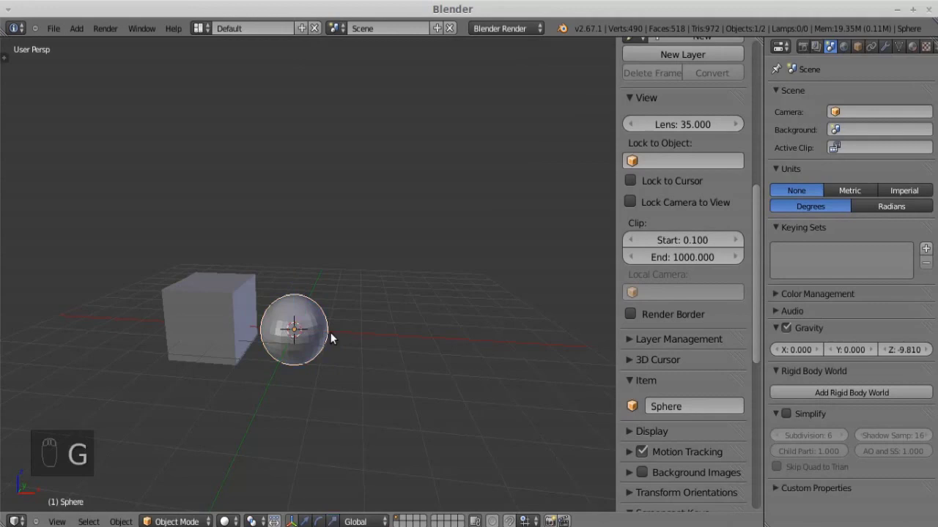
click(385, 339)
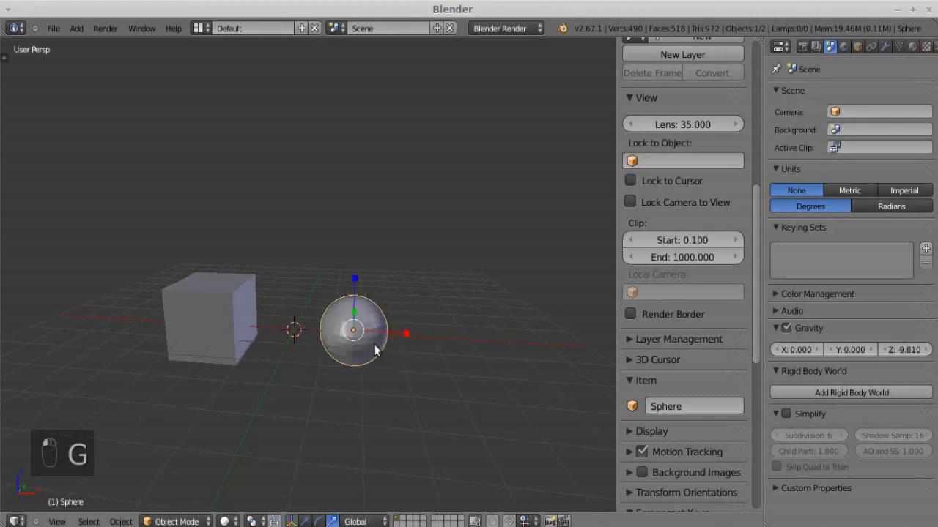
Add a cylinder mesh and move it past the sphere in the positive X direction.
key(shift+a)
mouse_move(352, 323)
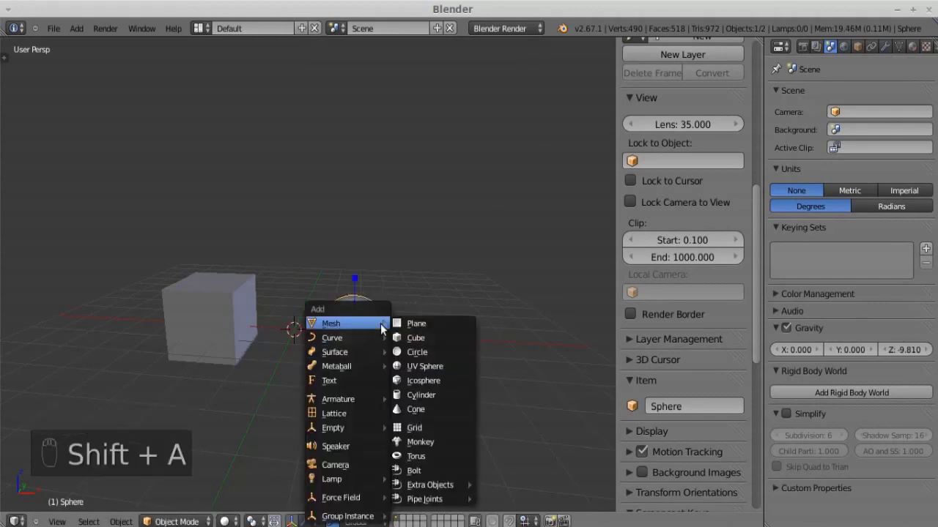
click(428, 394)
key(g)
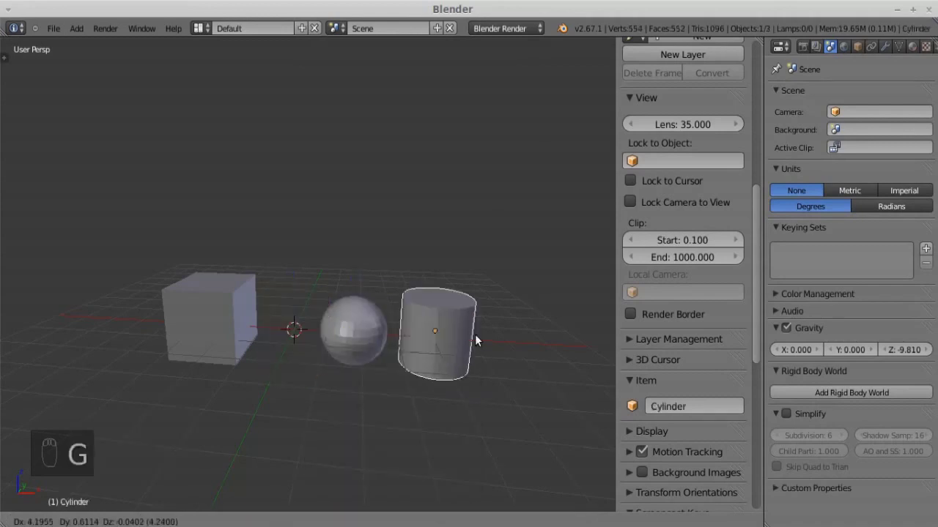
click(493, 328)
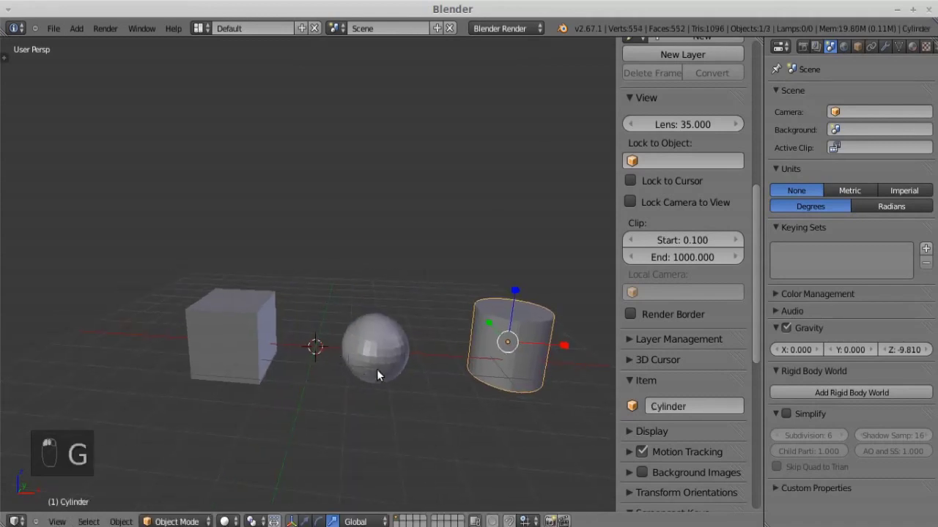
Move the cube to layer 5.
middle_drag(396, 356, 240, 292)
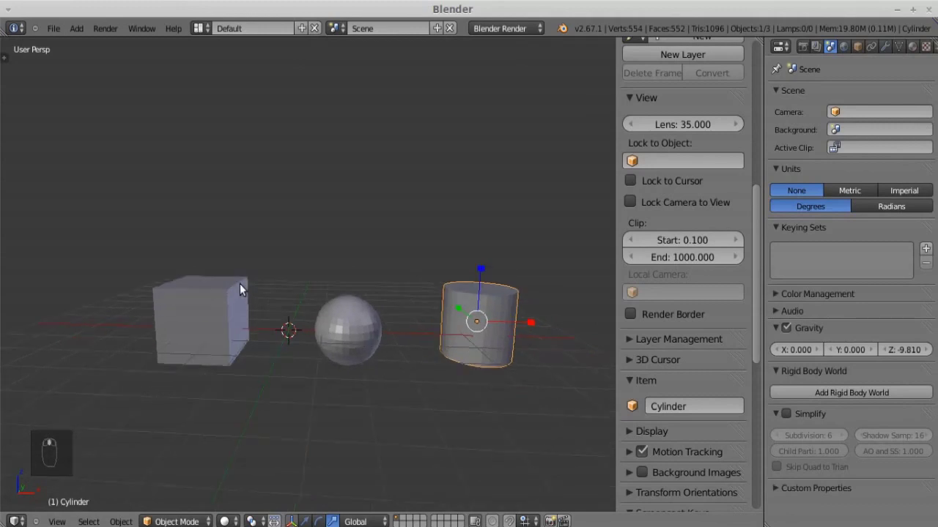
right_click(239, 288)
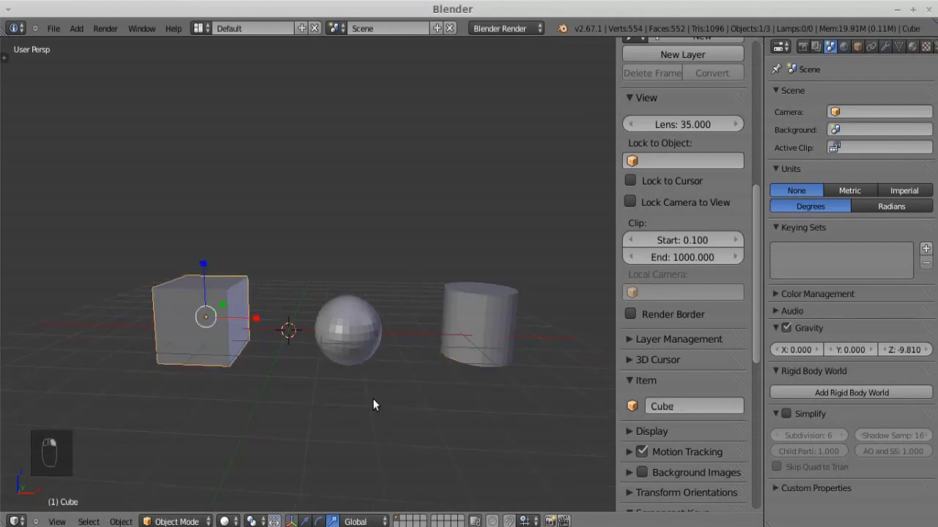
key(m)
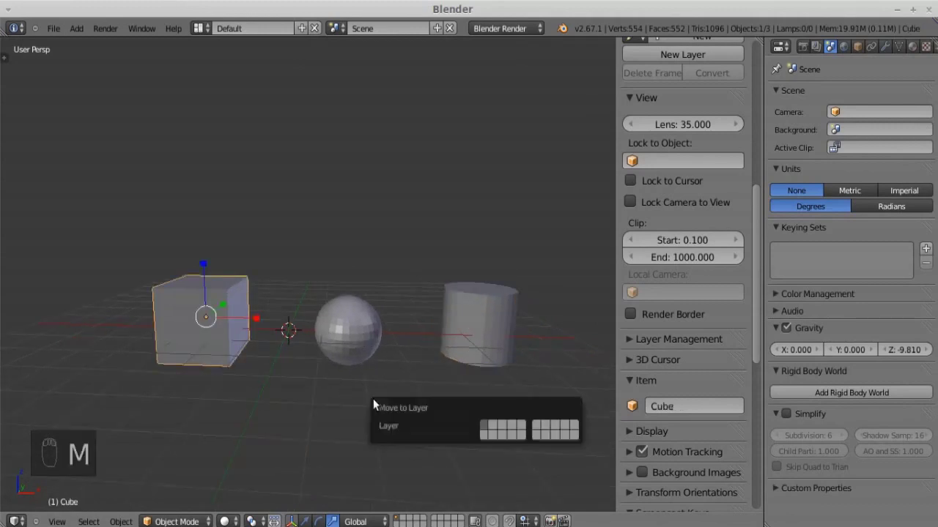
click(522, 425)
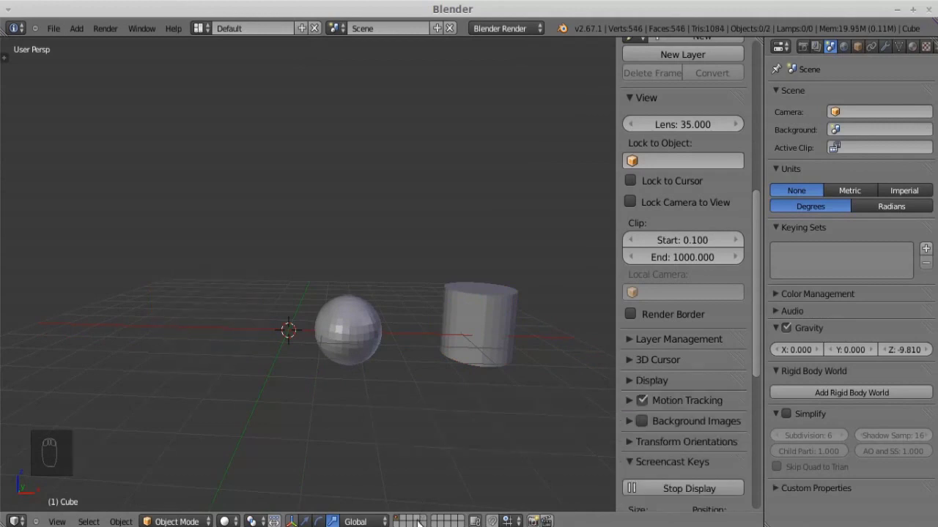
Move the sphere to layer 3.
right_click(368, 328)
key(m)
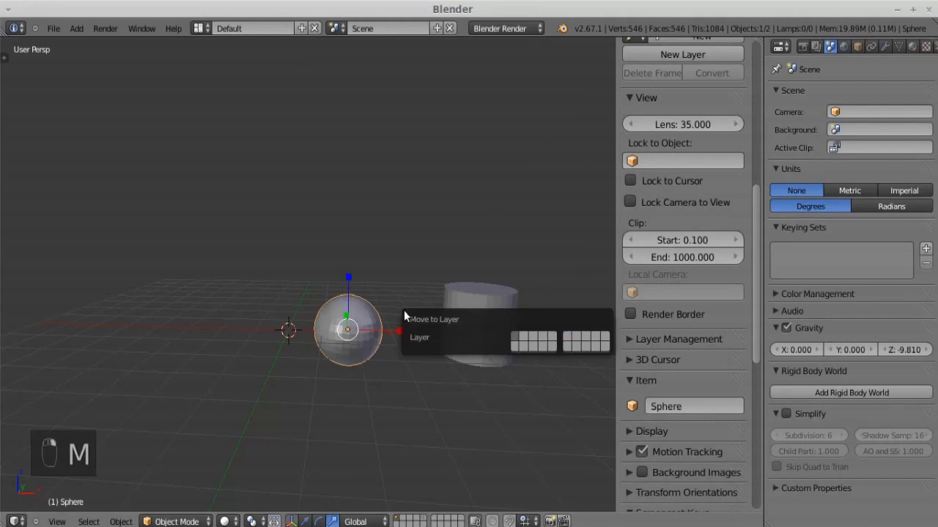
click(535, 337)
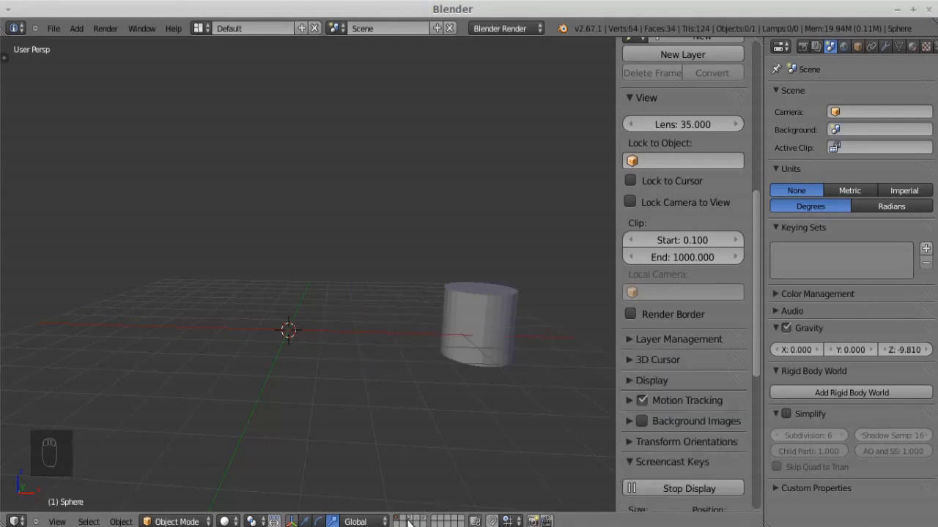
Move the cylinder to layer 6.
right_click(468, 320)
key(m)
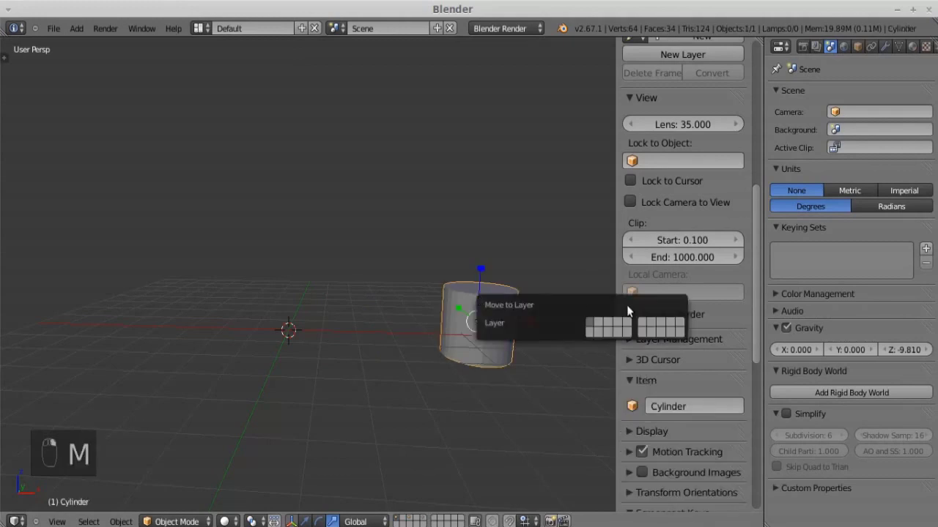
click(643, 326)
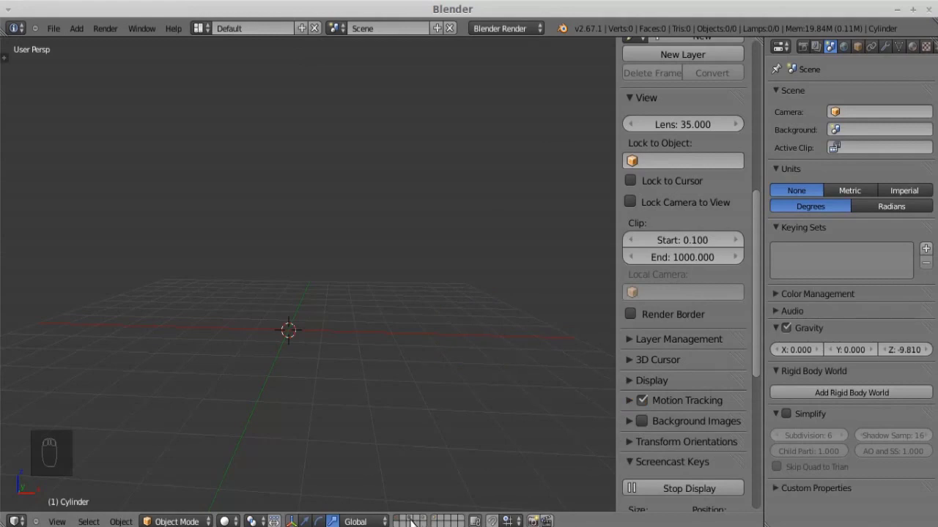
Show layers 3, 5 and 6 one at a time, and display all three layers together.
click(411, 520)
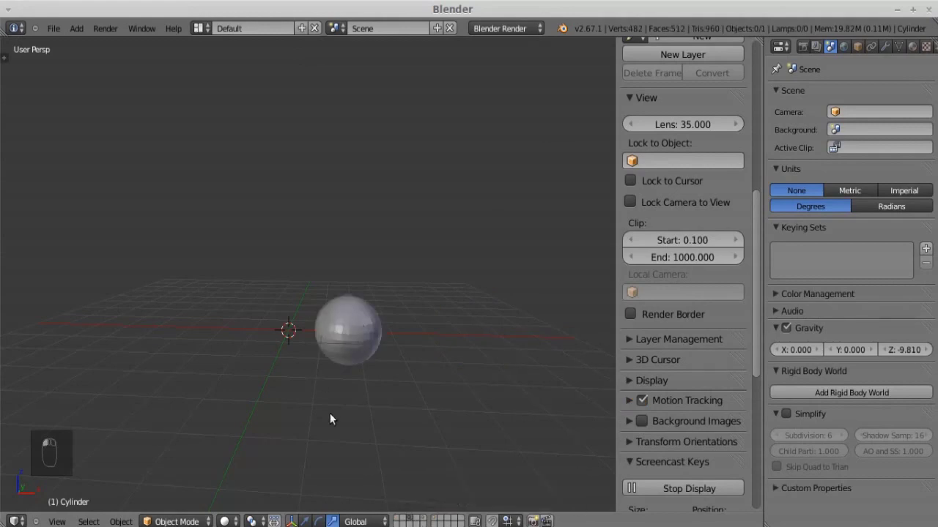
click(428, 520)
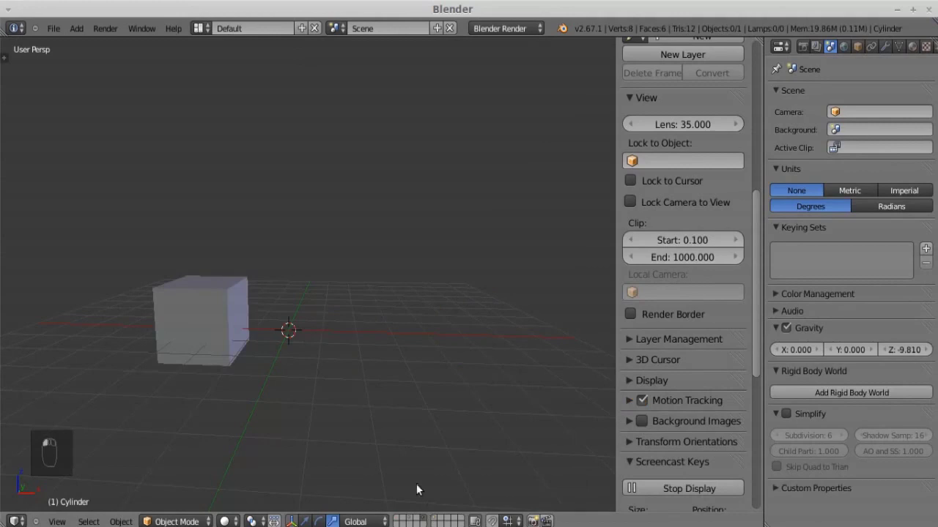
click(436, 521)
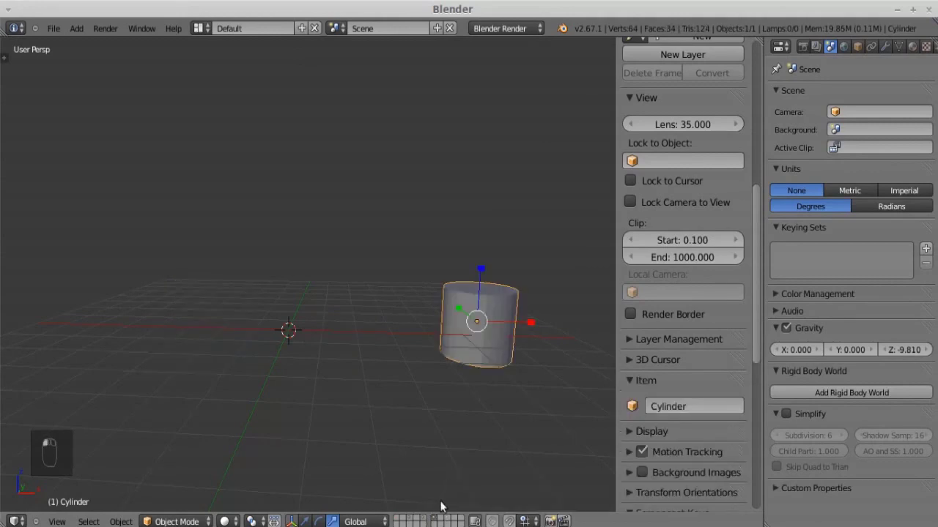
shift+click(425, 520)
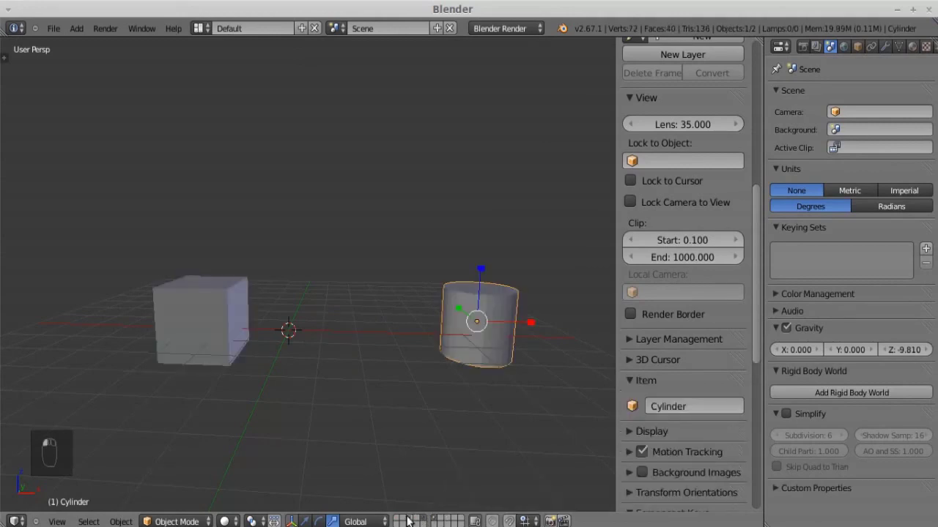
shift+click(411, 521)
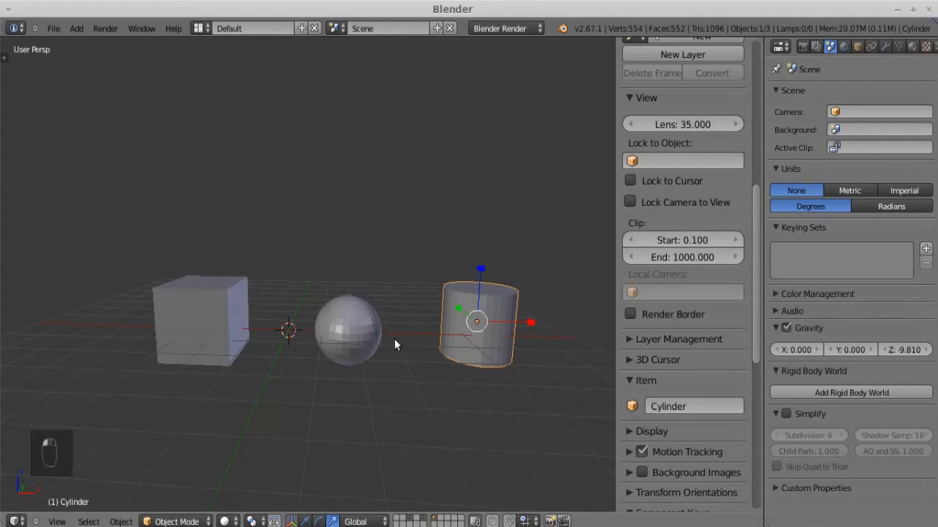
shift+middle_drag(394, 338, 379, 332)
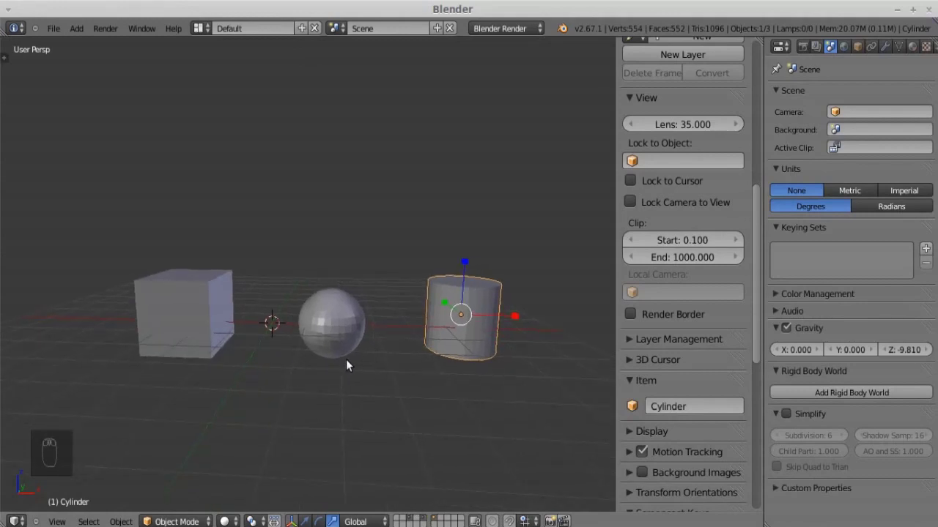
Open the add-ons section of the user preferences.
click(57, 28)
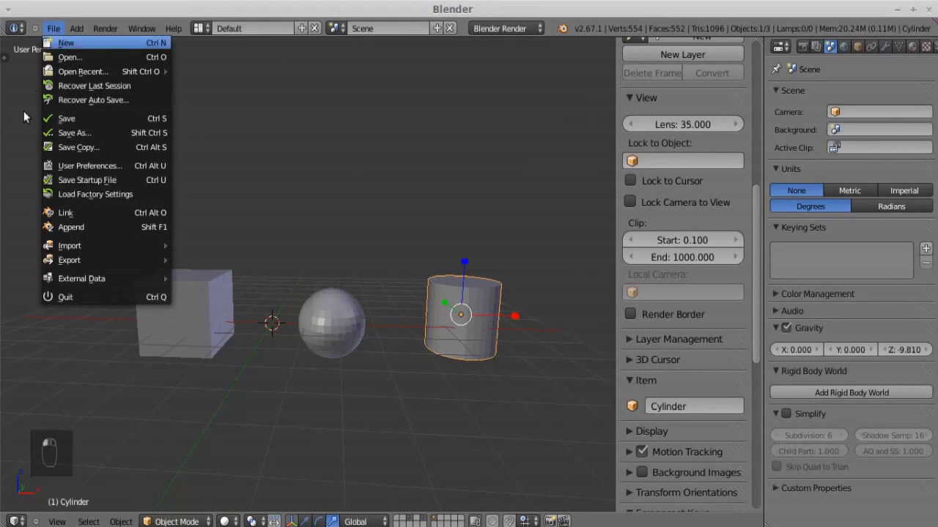
click(52, 29)
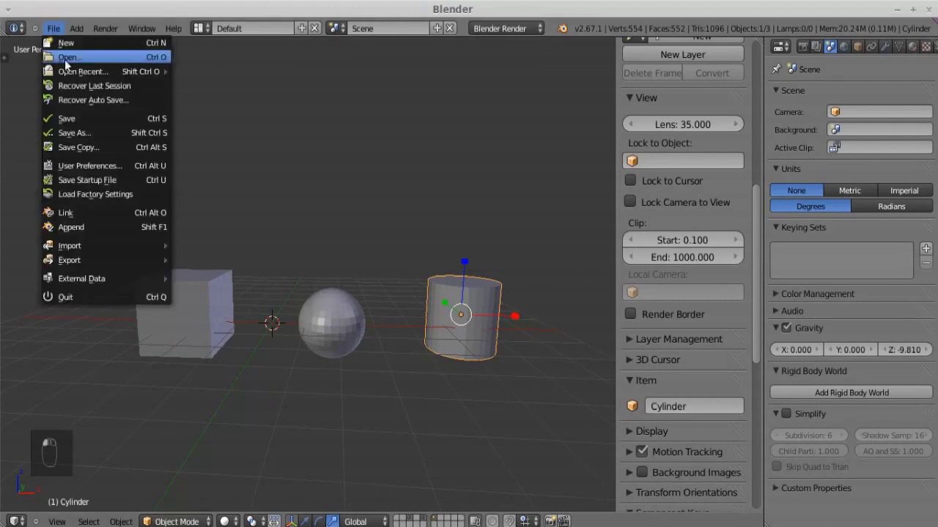
click(92, 166)
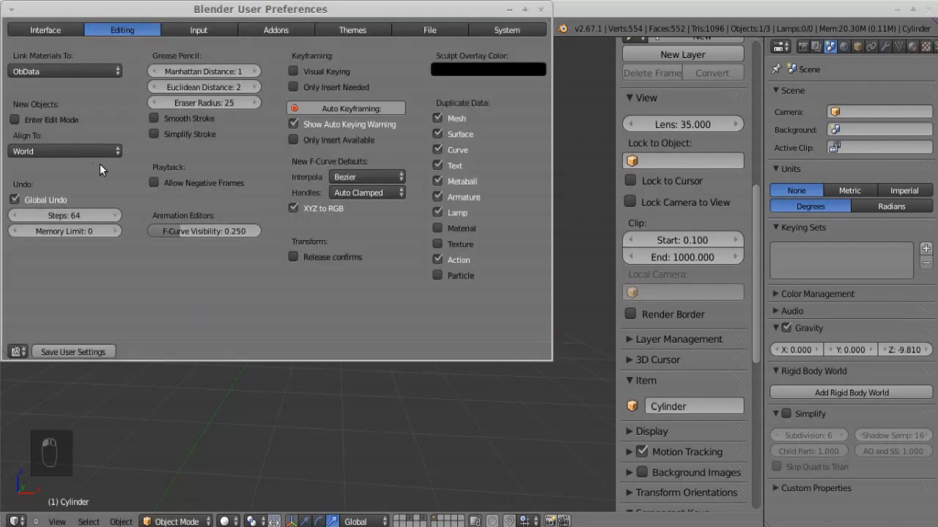
click(275, 30)
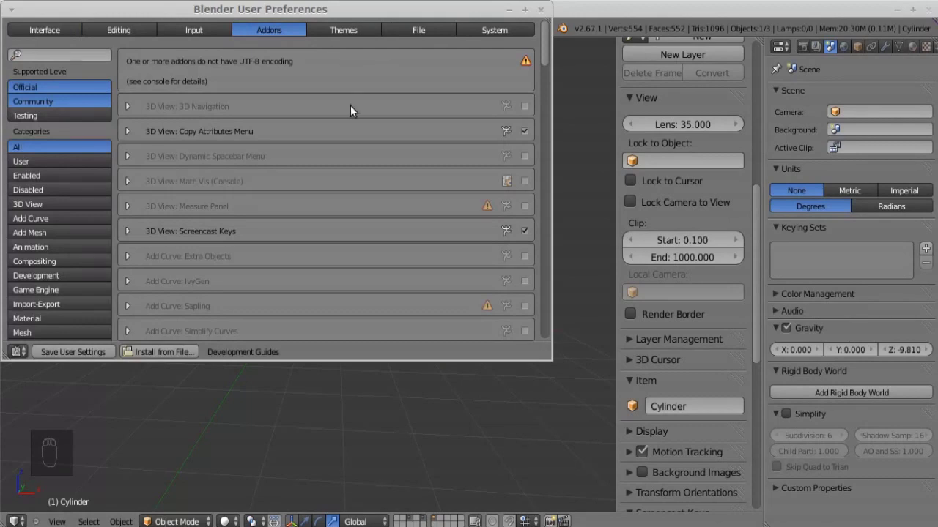
Filter the add-ons to the UI category, view the details of the Layer Management add-on, and close the preferences.
scroll(350, 105, down, 5)
scroll(351, 105, down, 2)
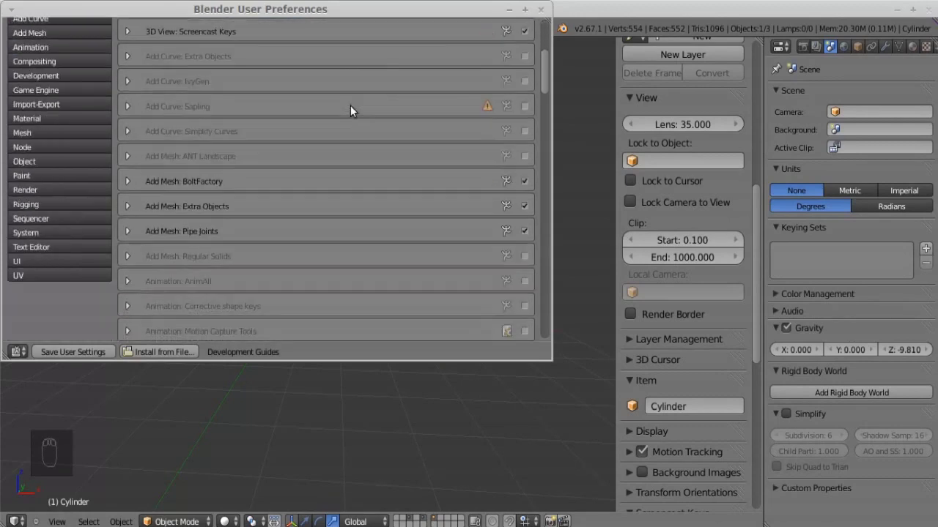
scroll(351, 105, up, 1)
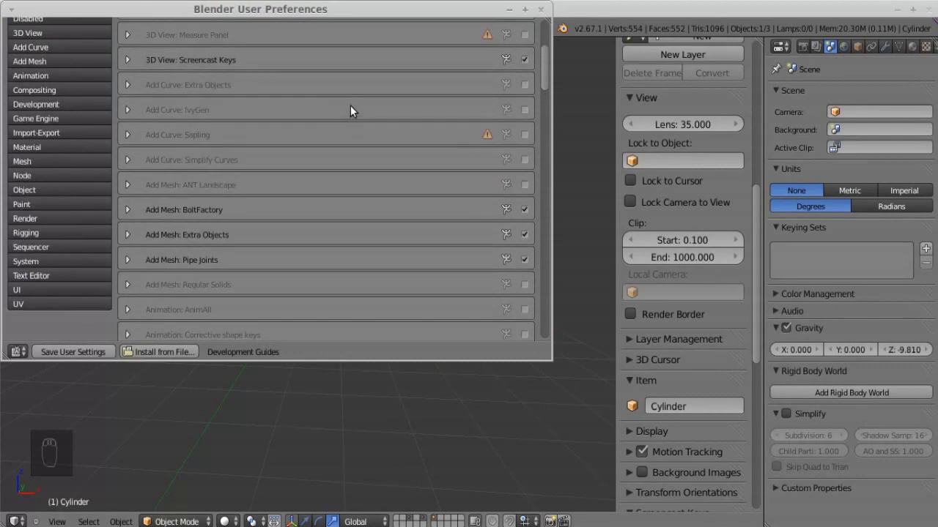
click(60, 291)
scroll(258, 180, up, 5)
scroll(259, 180, up, 1)
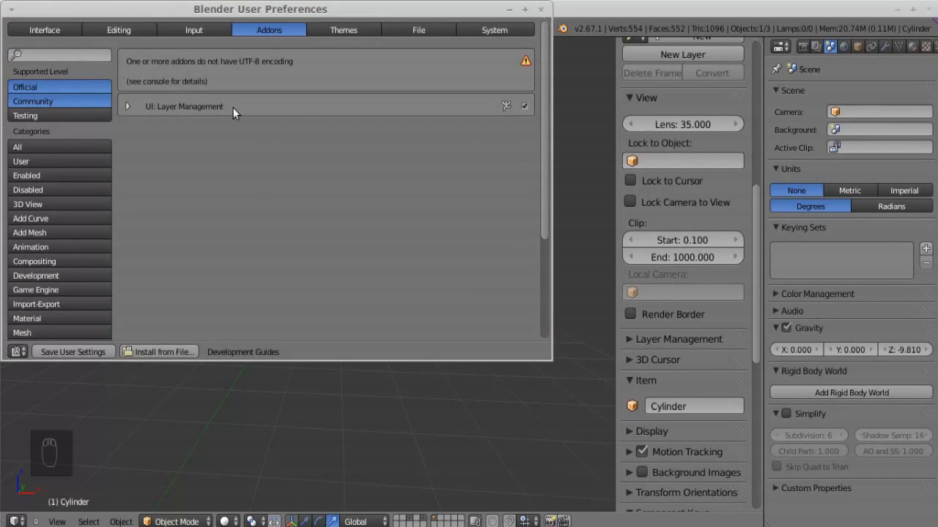
click(128, 106)
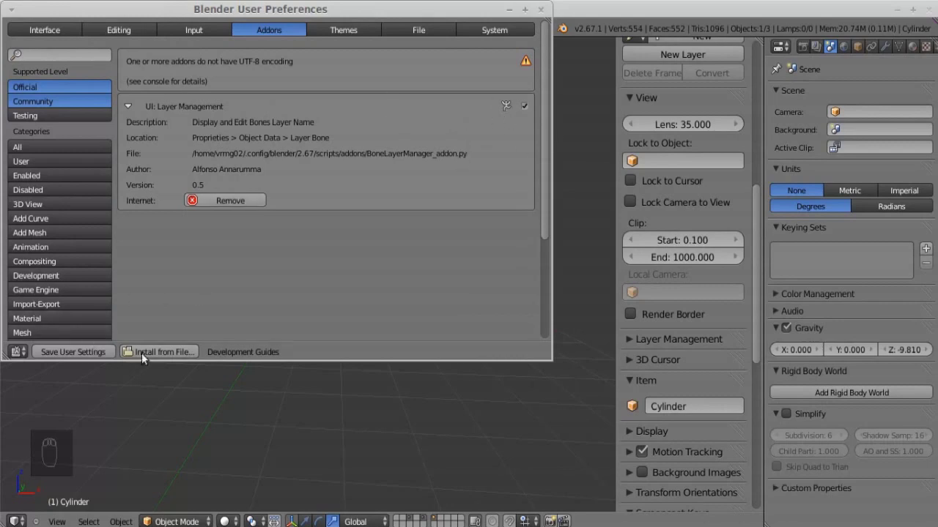
click(541, 10)
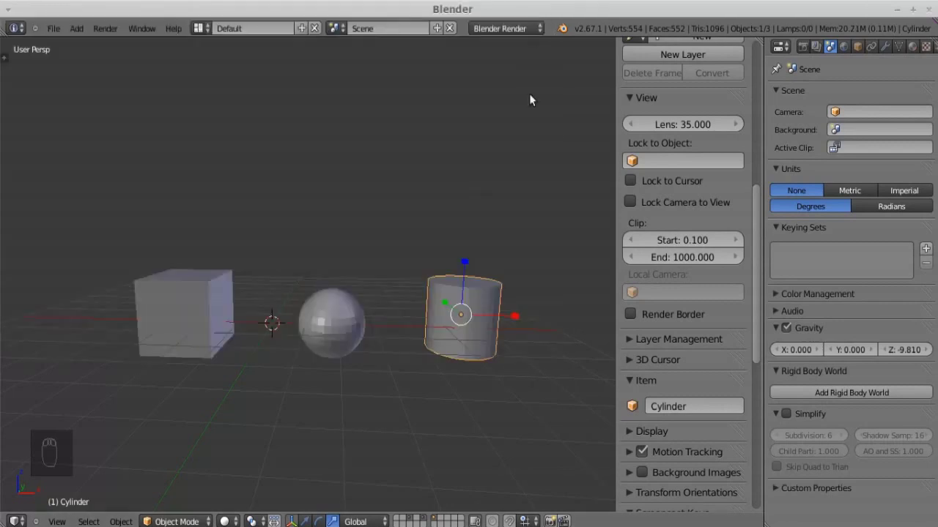
Collapse the Screencast Keys settings in the 3D view's properties.
scroll(725, 287, down, 8)
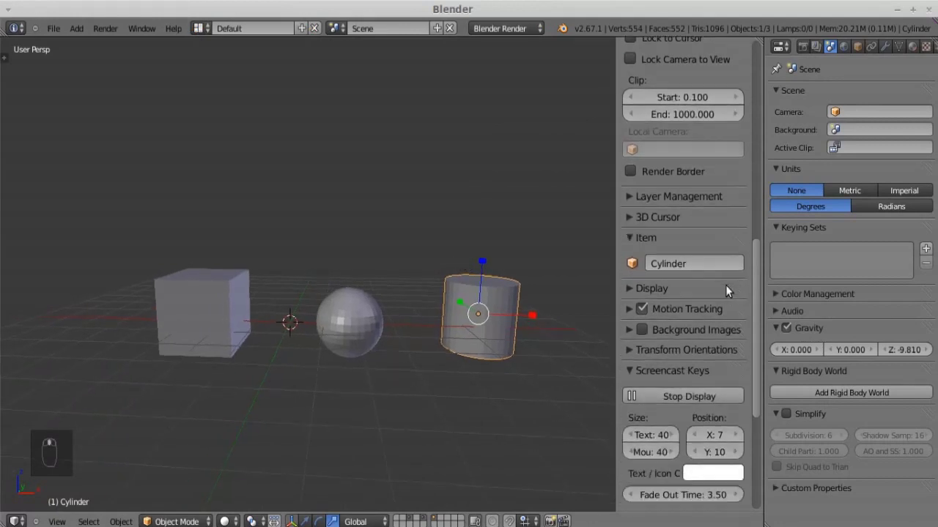
click(654, 288)
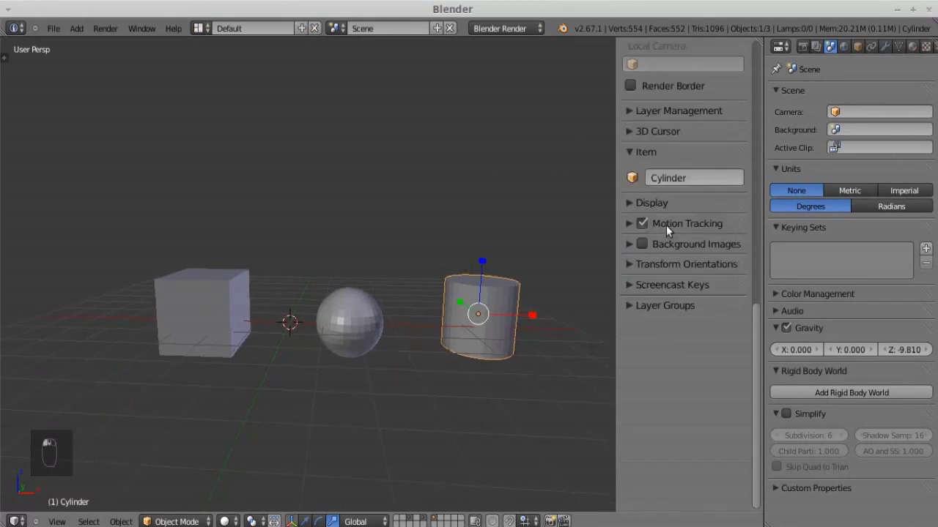
Expand the Layer Management settings in the 3D view's properties and widen the properties region.
scroll(687, 232, up, 6)
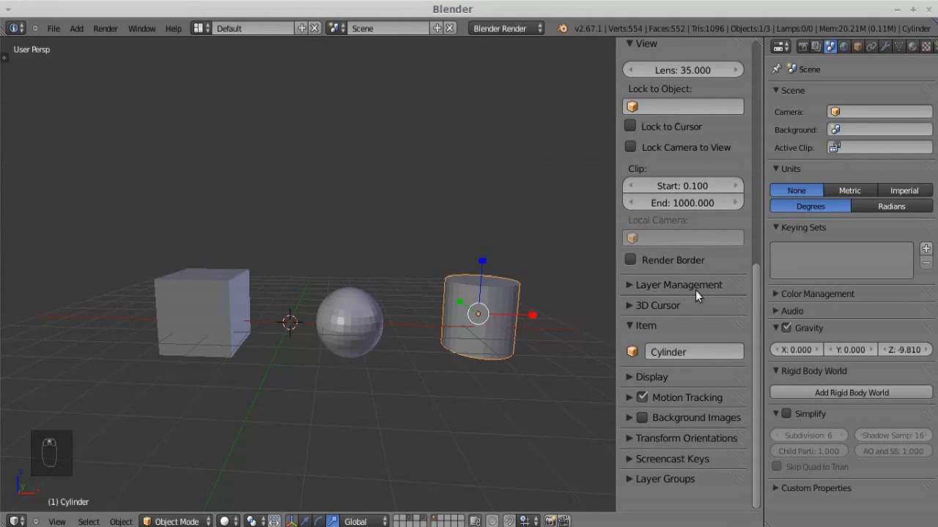
click(627, 291)
scroll(726, 270, down, 10)
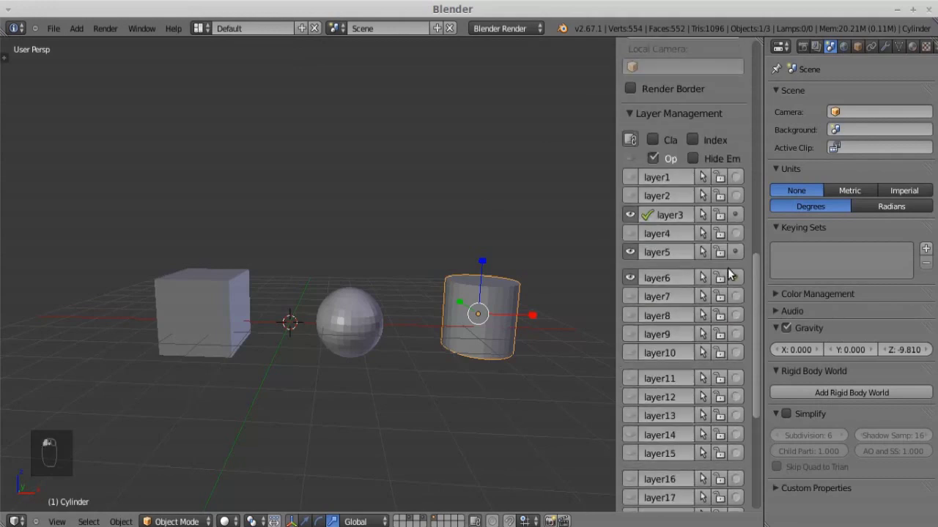
drag(617, 165, 596, 168)
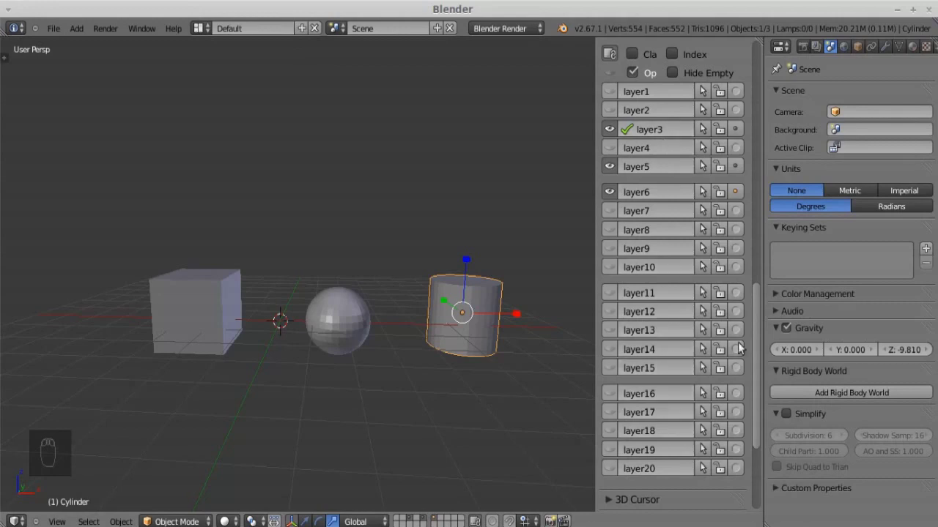
Select the cube, sphere and cylinder one at a time to check each object's layer indicator in Layer Management.
shift+middle_drag(364, 313, 345, 316)
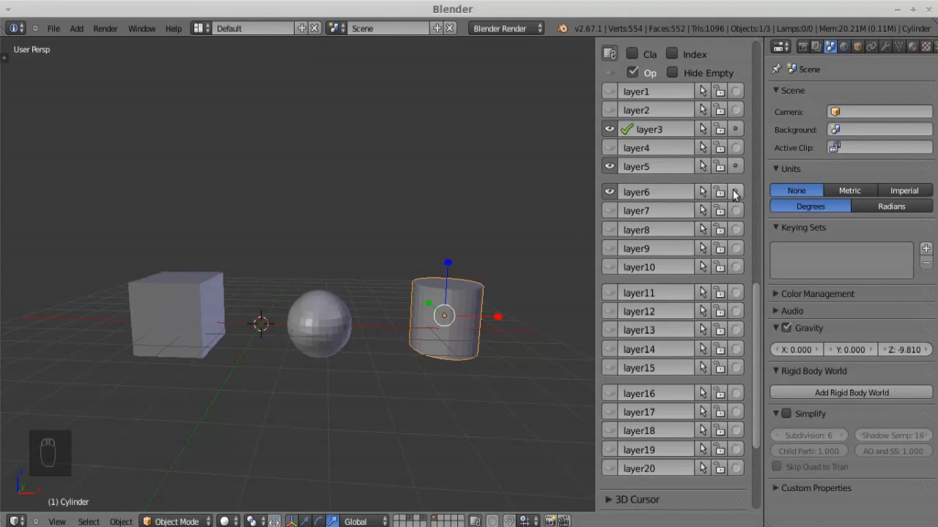
ctrl+scroll(286, 282, down, 2)
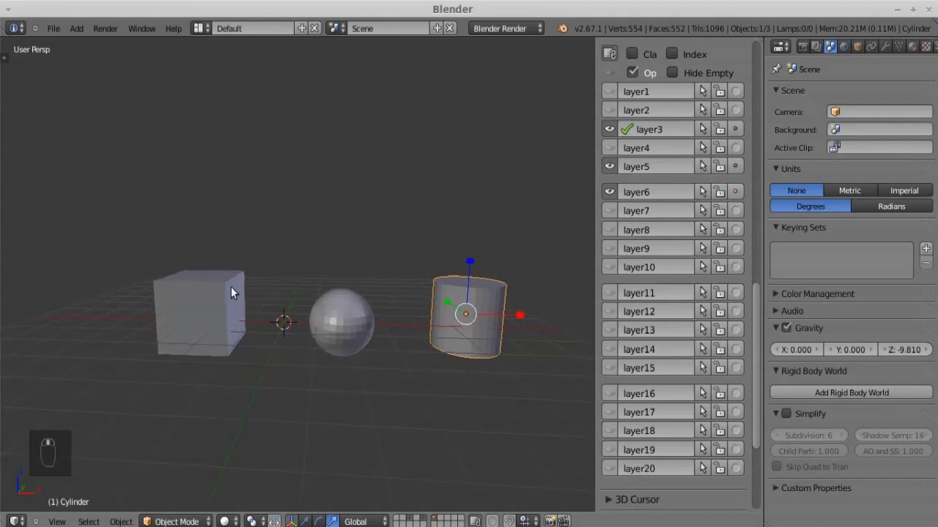
right_click(231, 287)
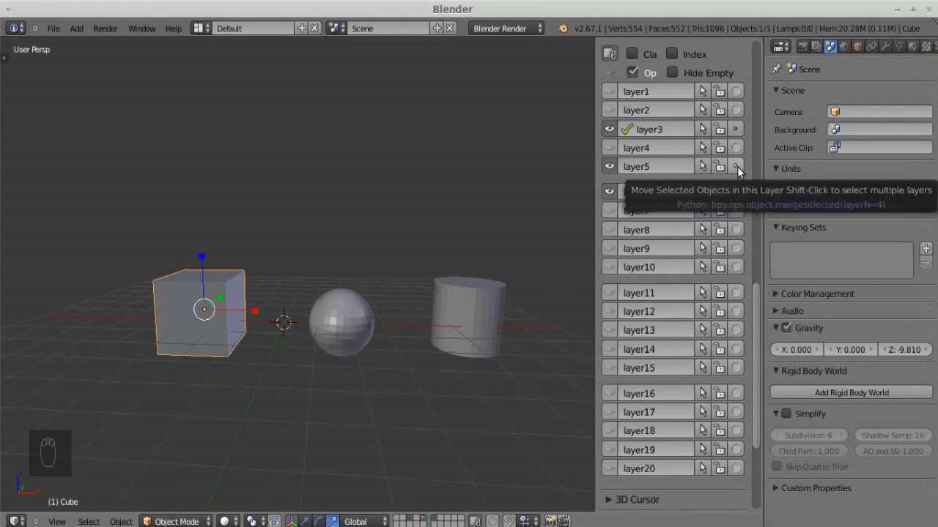
right_click(344, 304)
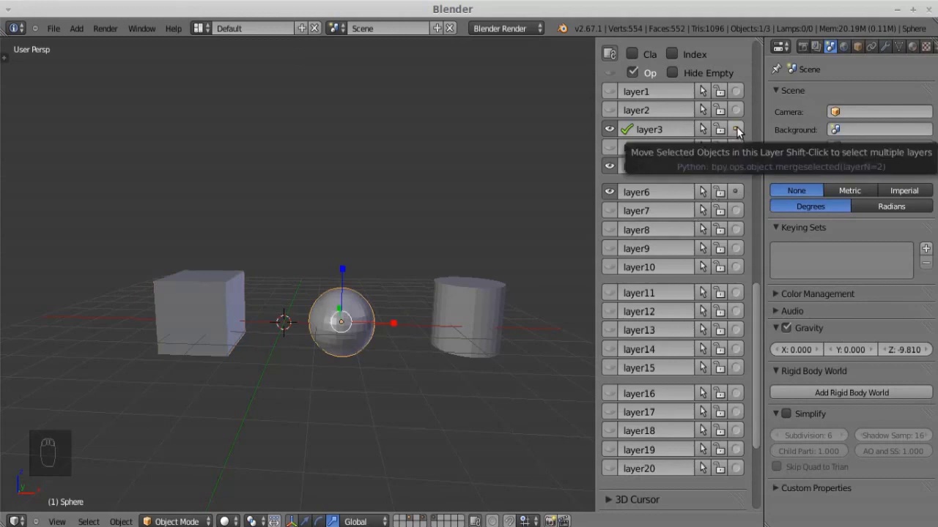
right_click(498, 289)
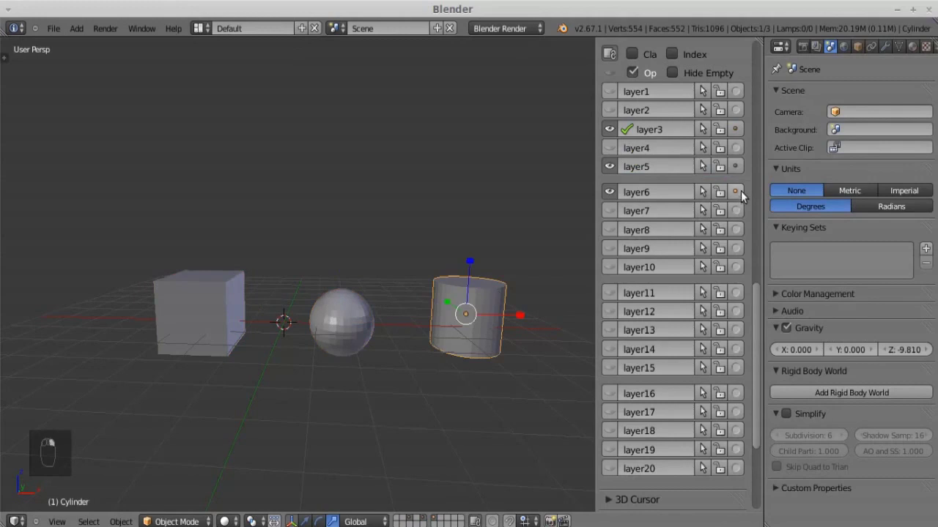
shift+middle_drag(469, 263, 451, 262)
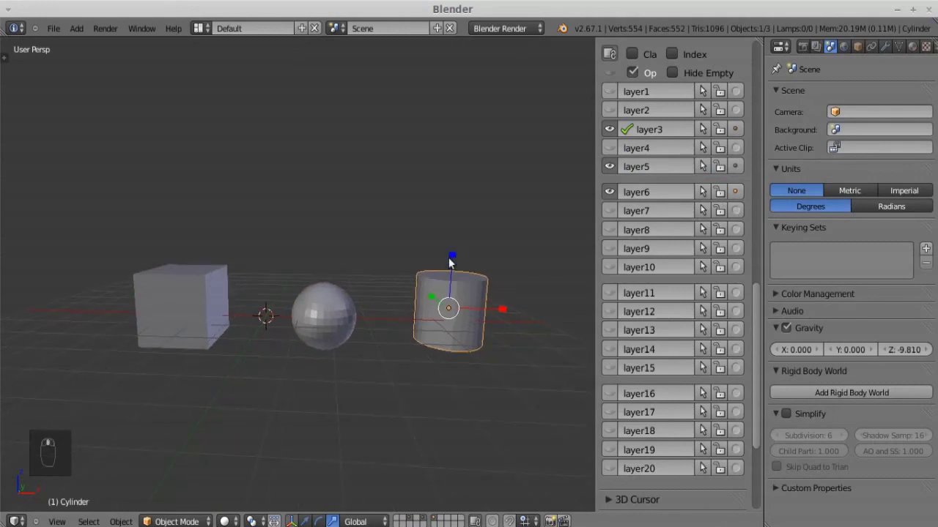
Select the cube and rename its layer, layer 5, as Box.
right_click(200, 287)
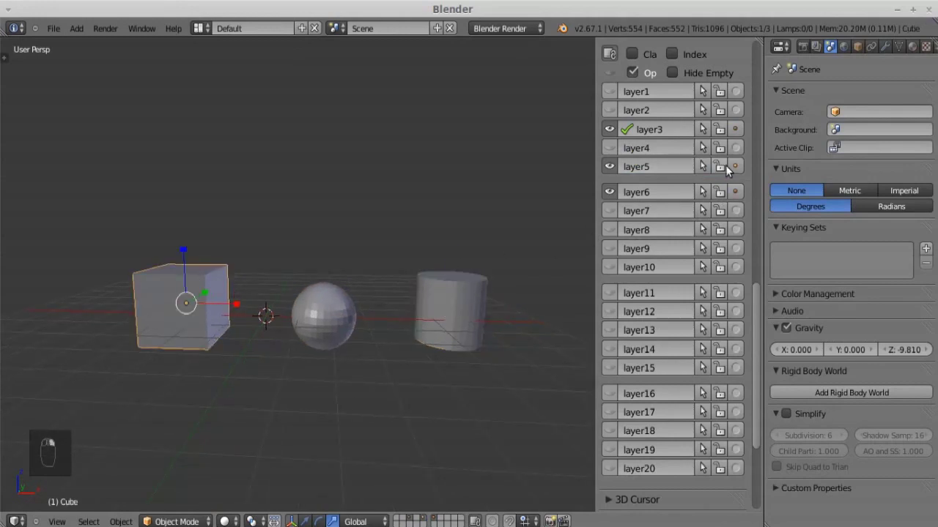
double_click(635, 167)
text(Bo)
key(Return)
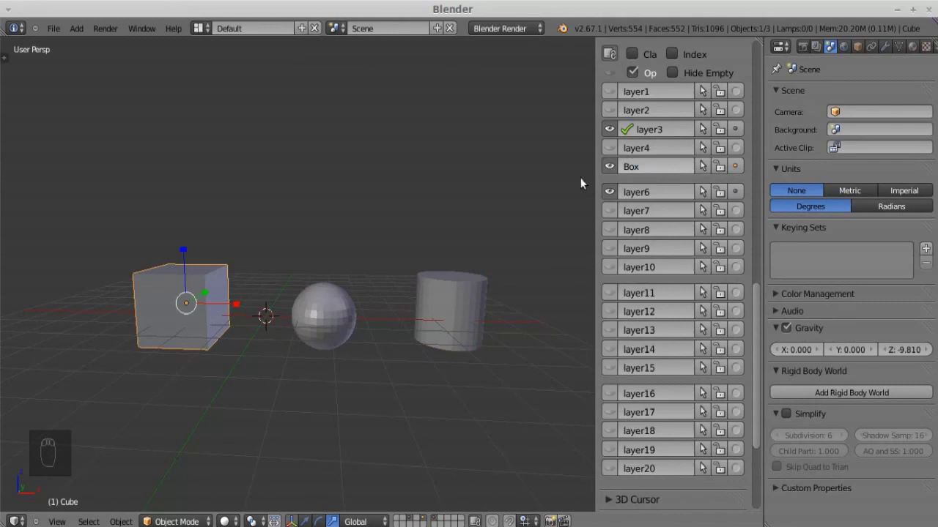
Rename the sphere's layer 3 as Sphere and the cylinder's layer 6 as Cylinder.
right_click(327, 297)
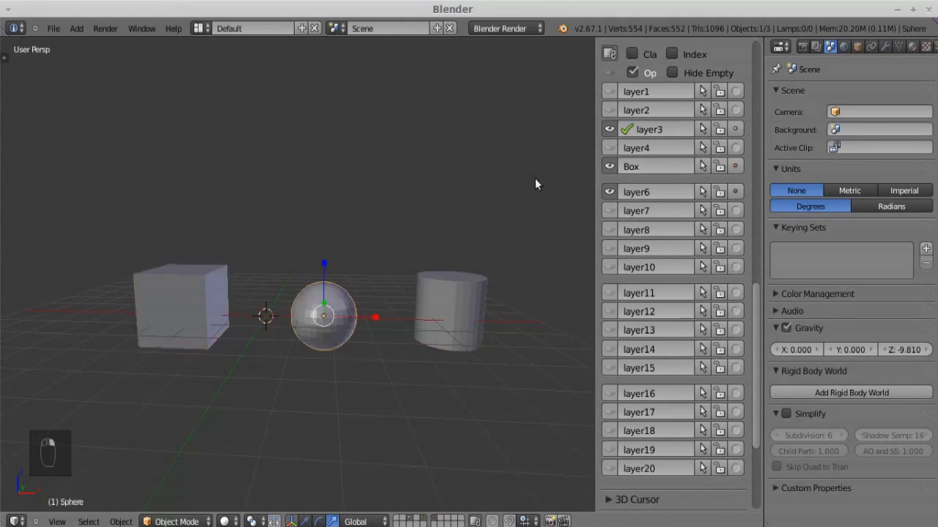
double_click(652, 129)
text(Sphere)
key(Return)
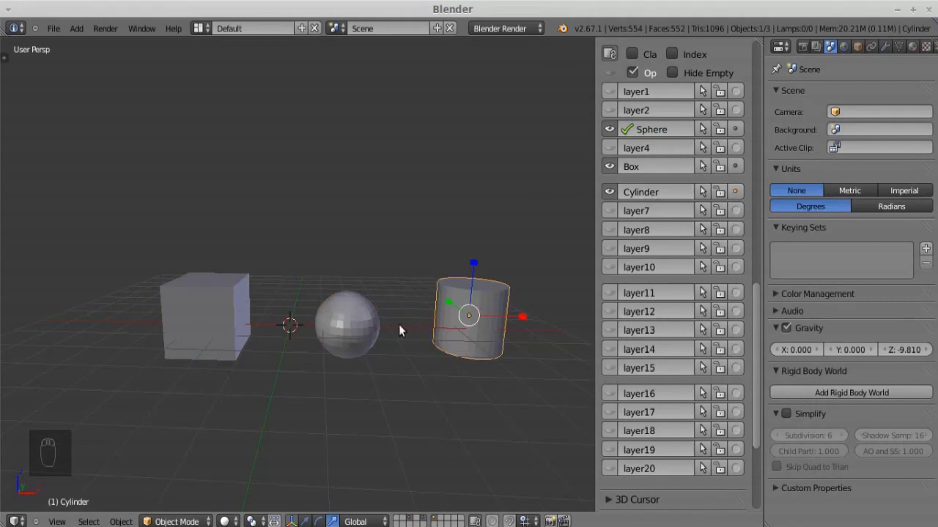
Move the sphere to layer 10, make that layer visible and rename it Sphere.
right_click(360, 318)
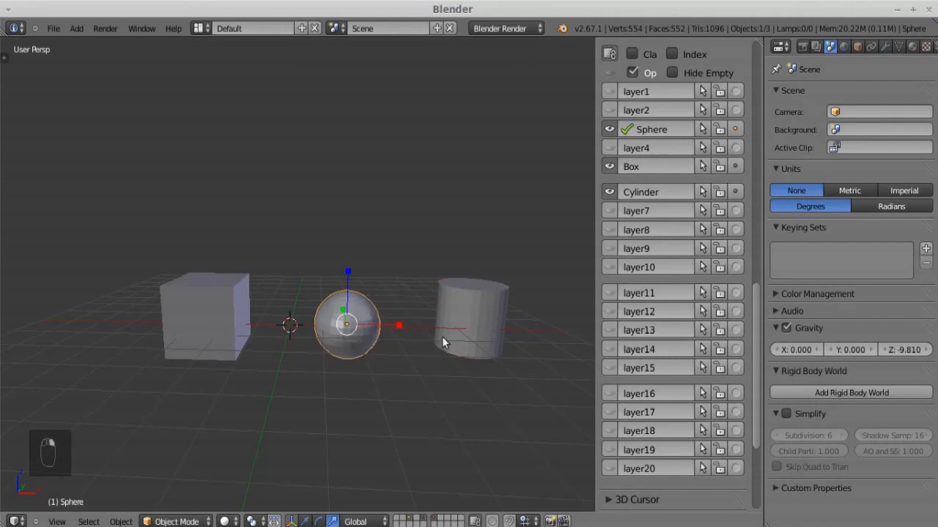
click(736, 268)
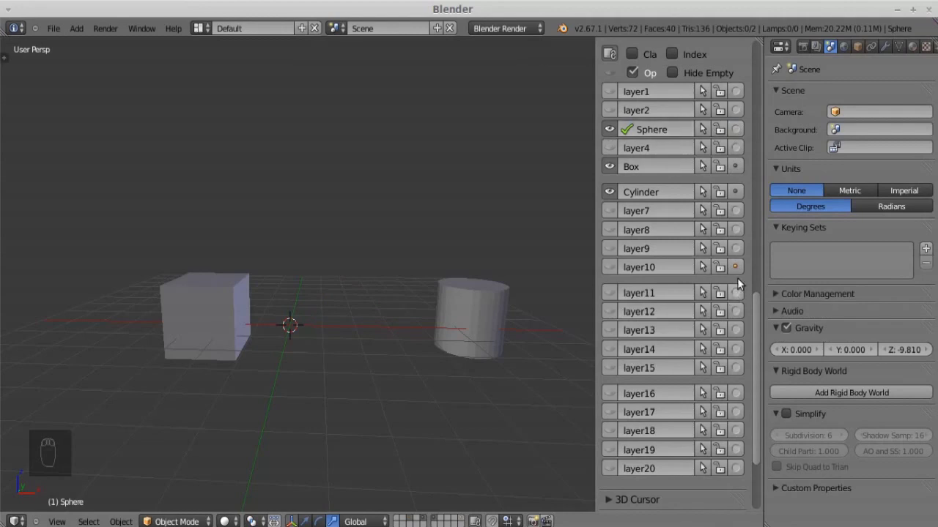
click(612, 267)
click(611, 267)
click(612, 267)
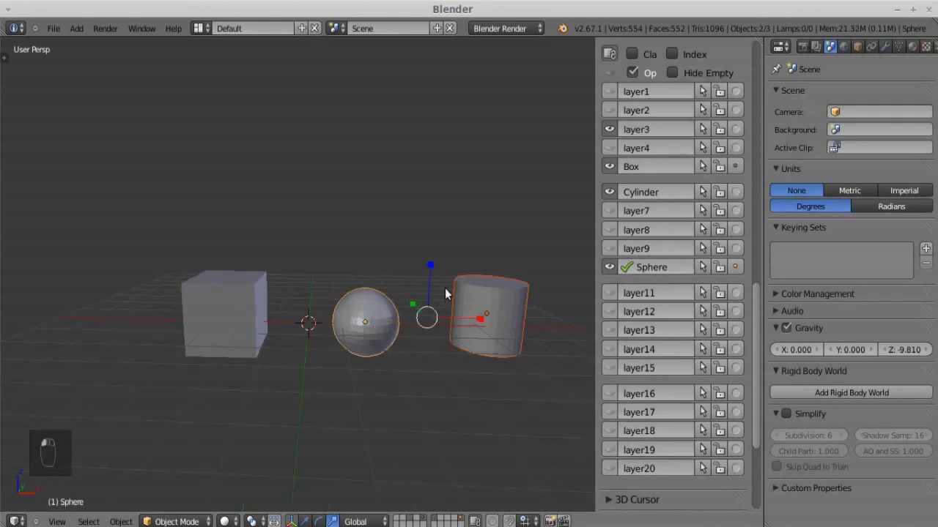
Select the cylinder, cube and sphere in turn to check which named layer holds each object.
key(ctrl+KP_6)
right_click(448, 315)
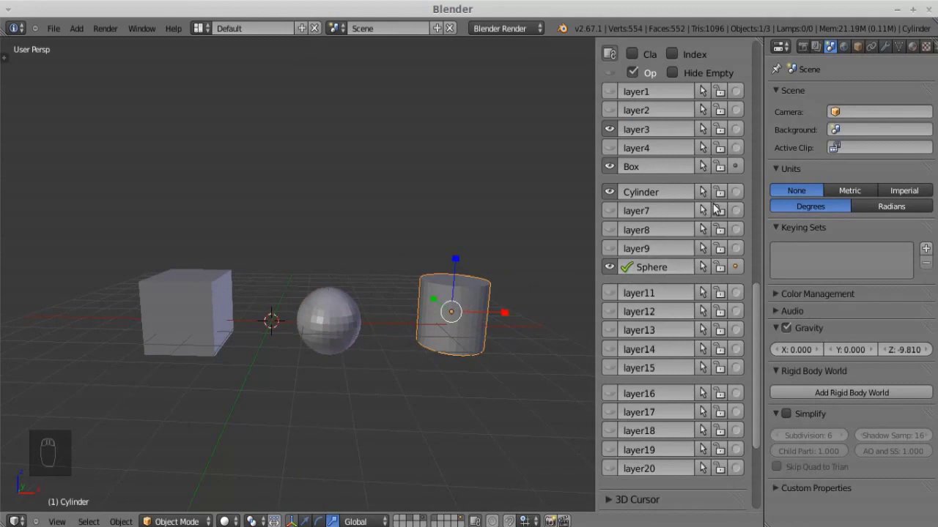
click(736, 166)
right_click(229, 294)
click(736, 167)
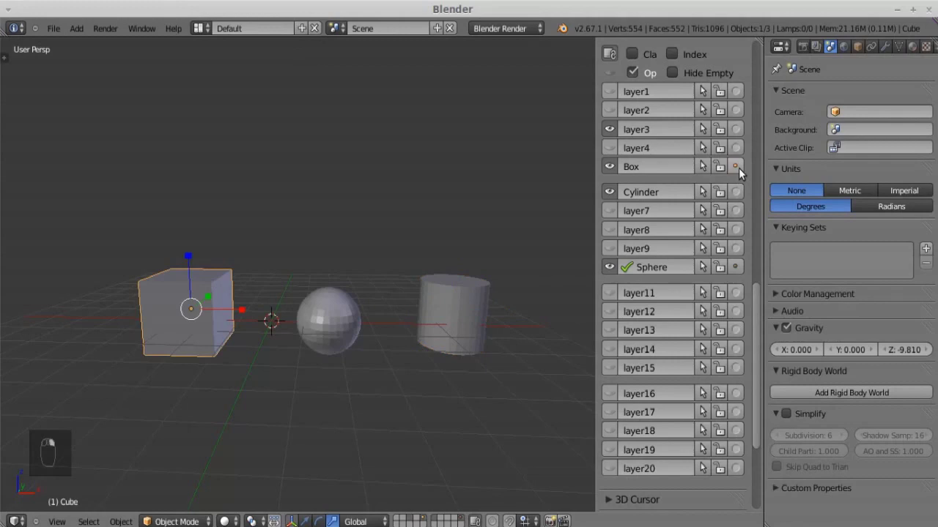
right_click(352, 335)
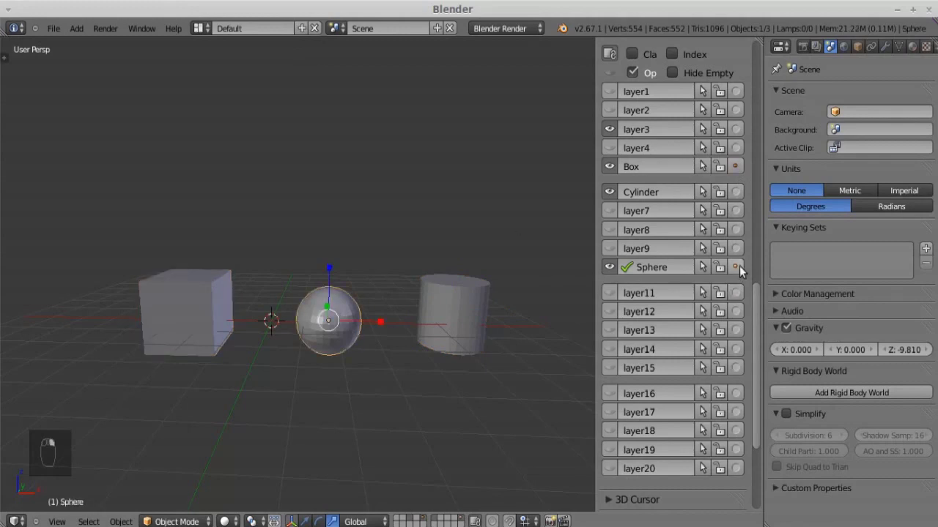
Show the index numbers beside the layer names and hide them again.
mouse_move(756, 309)
mouse_down()
mouse_move(759, 238)
mouse_move(759, 320)
mouse_up()
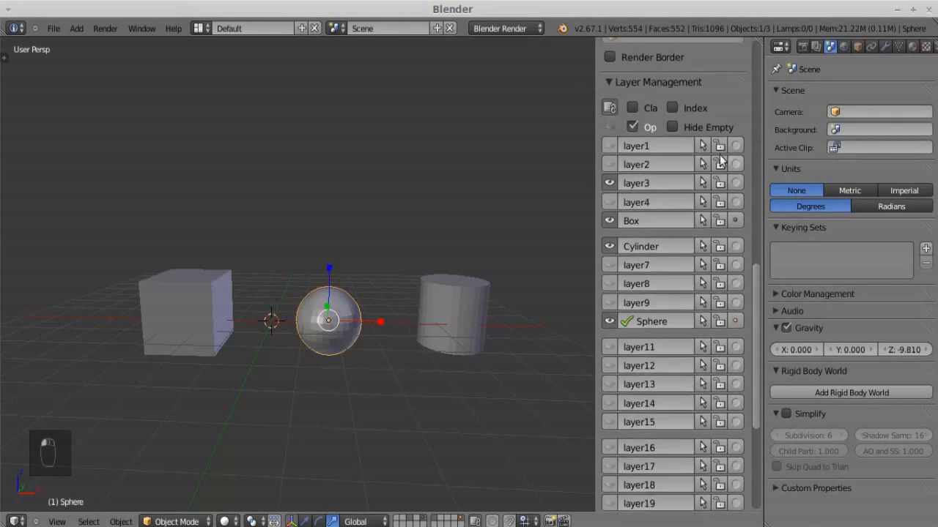
click(672, 108)
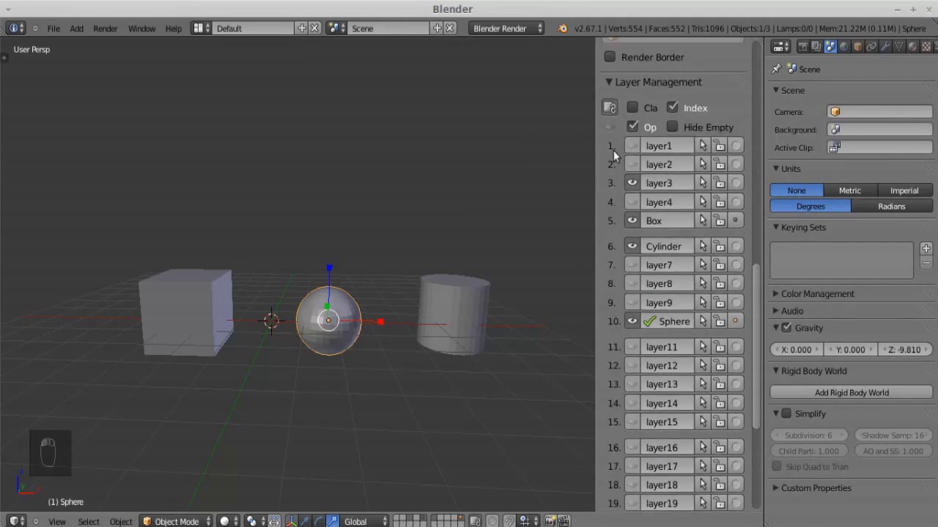
click(672, 107)
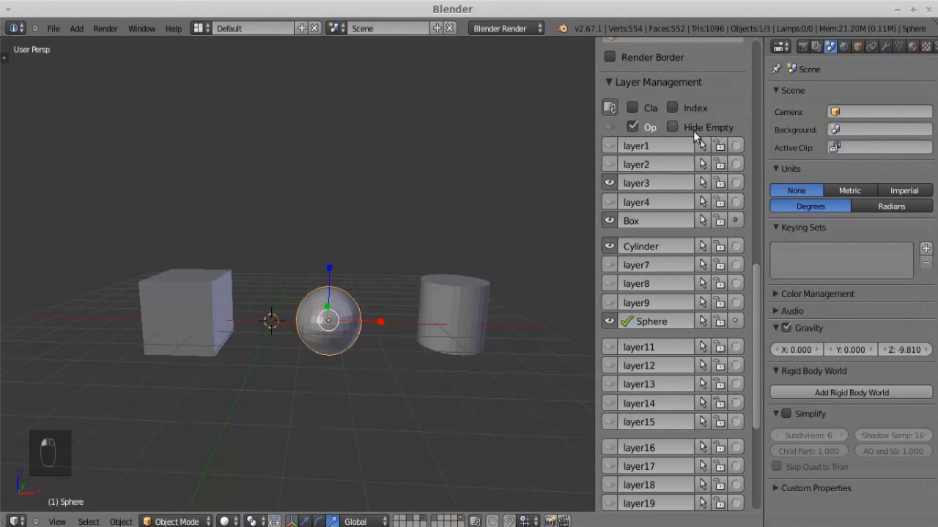
Hide the empty layers, turn on the visibility of all layers, and list the empty layers again.
click(673, 126)
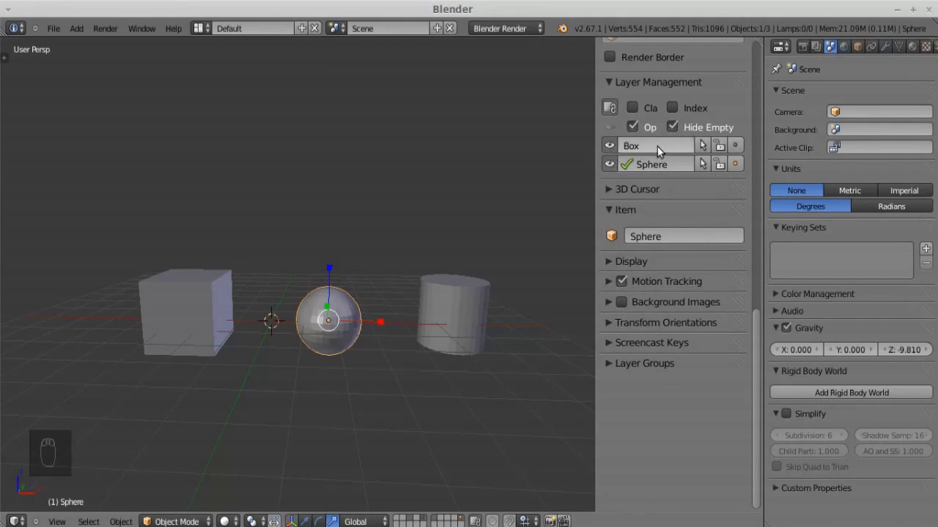
click(612, 128)
click(612, 128)
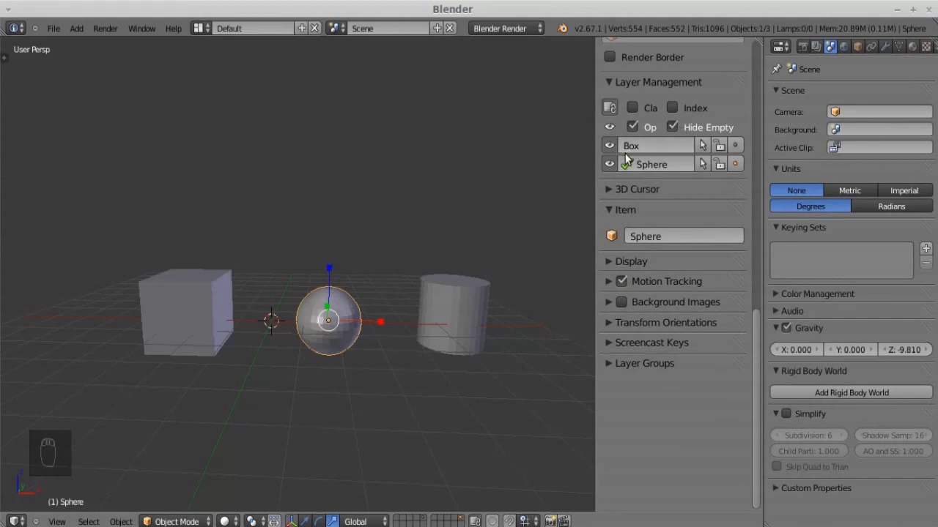
click(672, 128)
scroll(684, 130, down, 1)
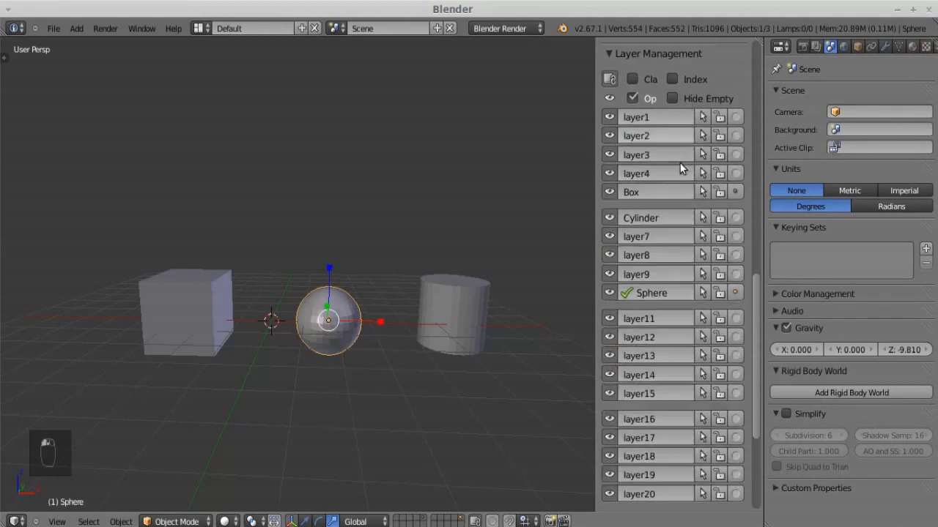
Select all objects on the Sphere layer through Layer Management, and deselect everything again.
shift+middle_drag(671, 256, 639, 304)
key(a)
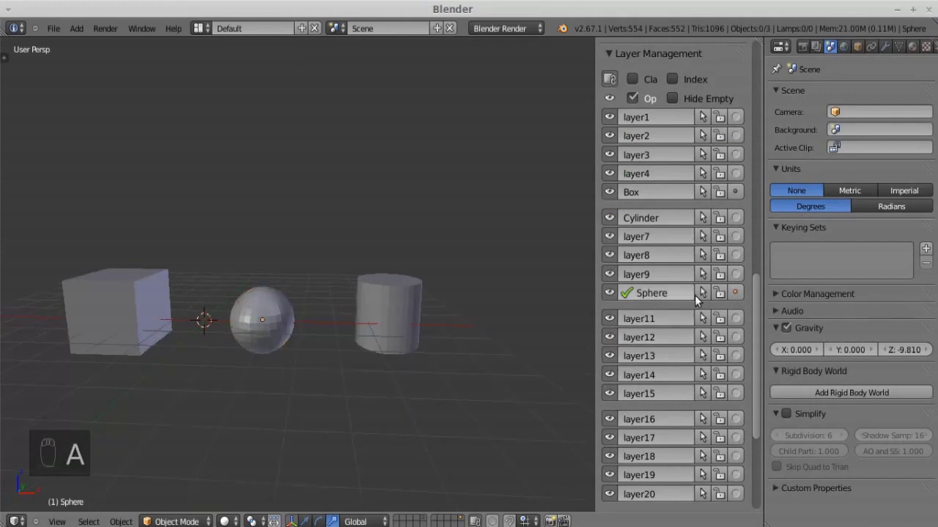
key(a)
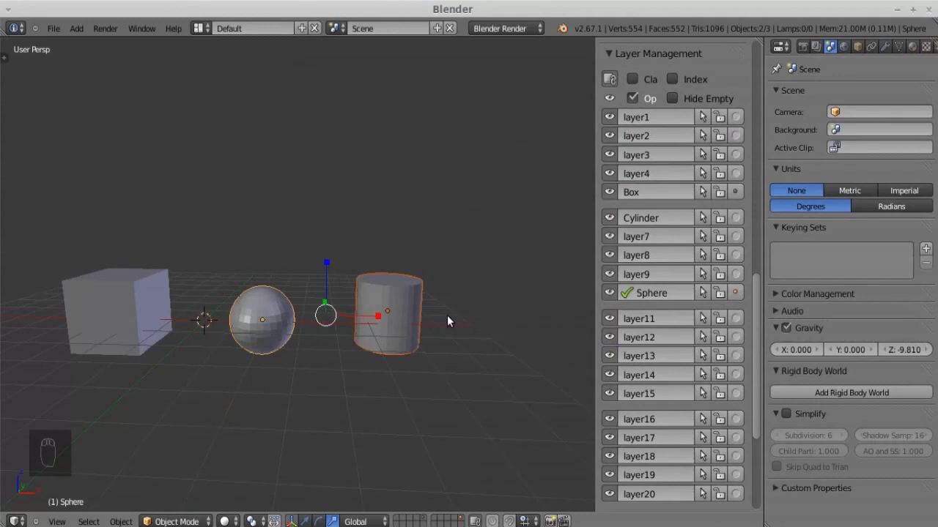
key(a)
shift+middle_drag(300, 314, 362, 318)
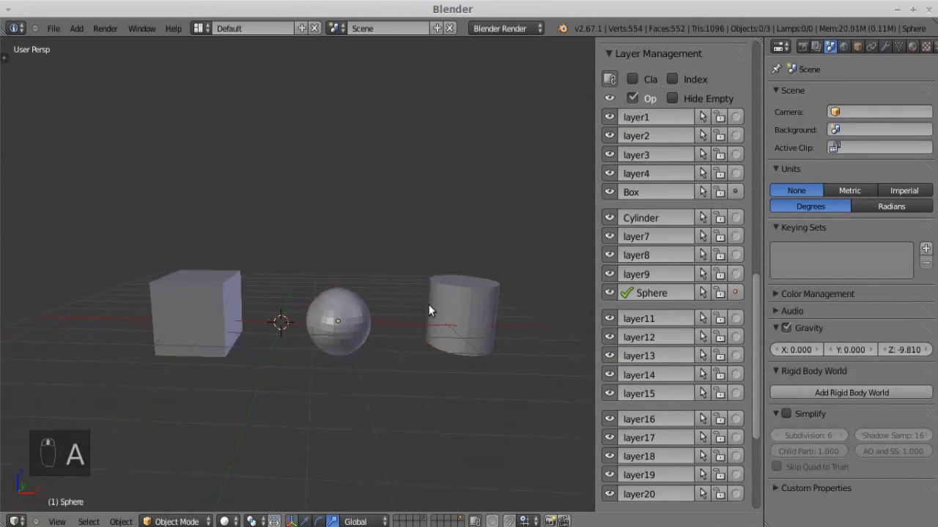
shift+middle_drag(429, 310, 424, 328)
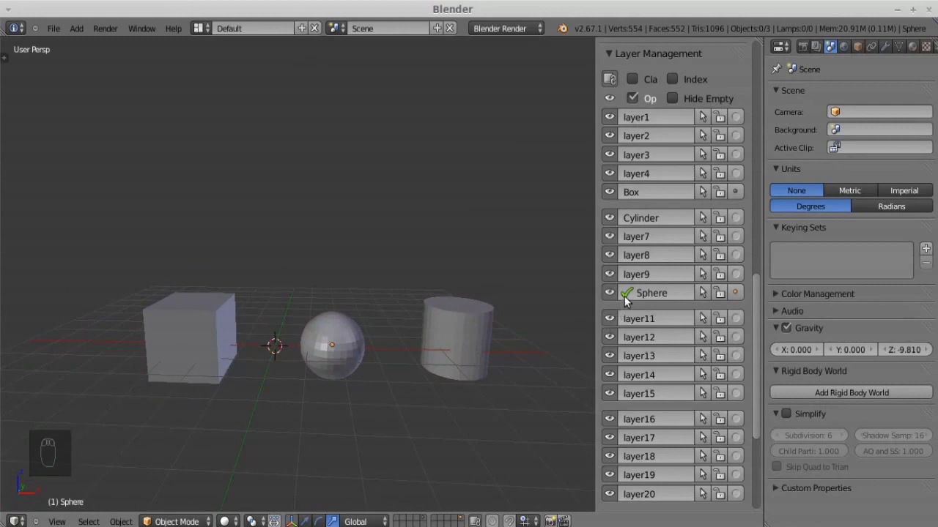
Lock the objects on the Sphere layer and unlock them again.
scroll(627, 294, down, 2)
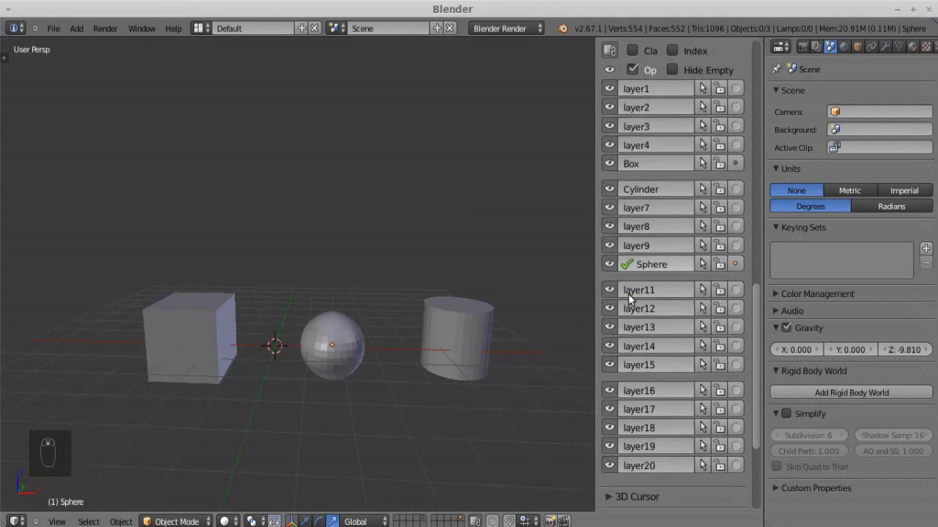
click(720, 266)
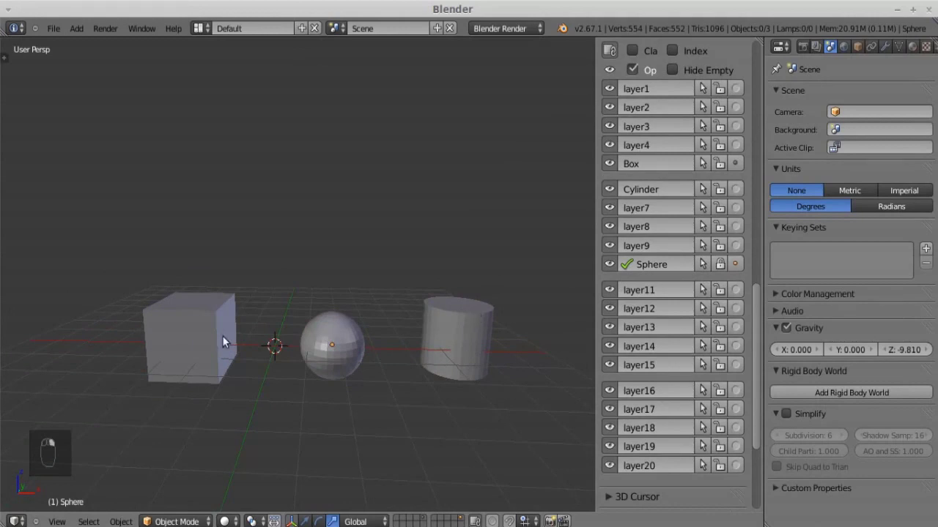
click(720, 266)
scroll(690, 329, down, 2)
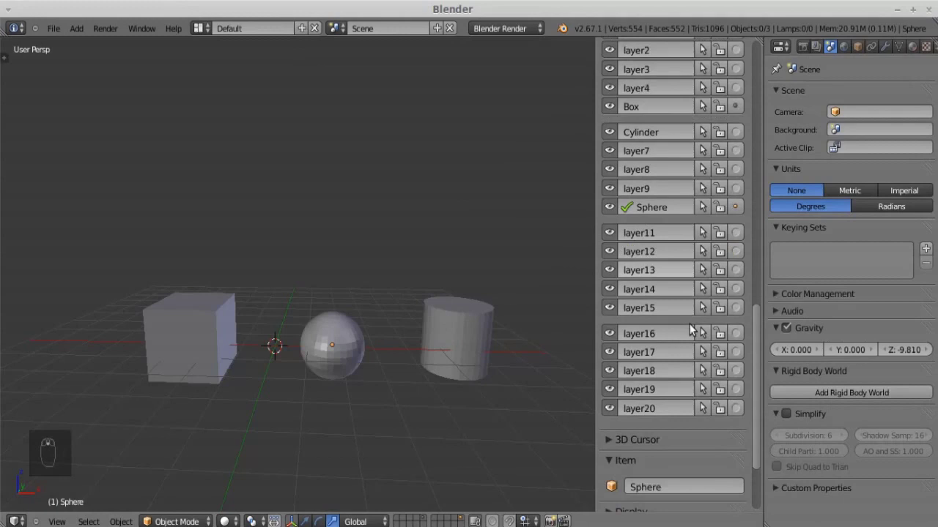
Build an armature of four bones in front orthographic view and widen the properties editor.
key(KP_1)
key(KP_5)
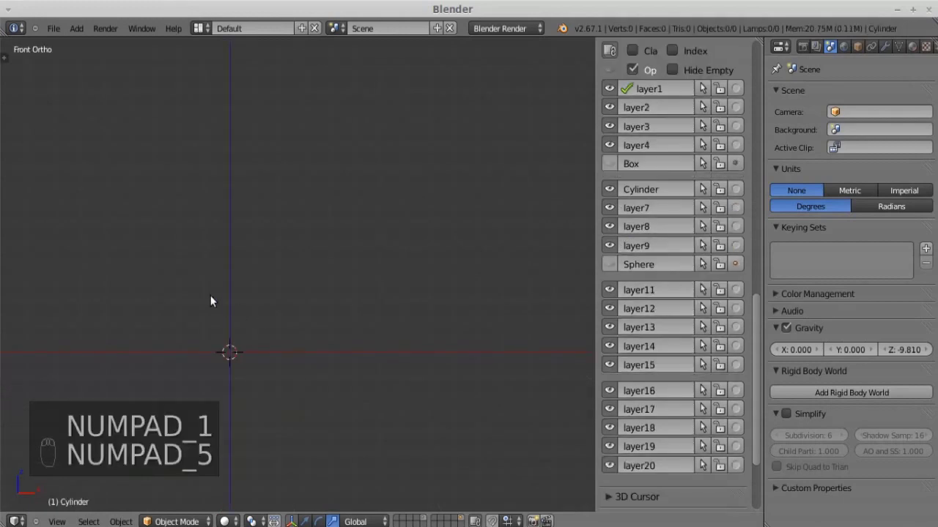
shift+middle_drag(210, 296, 303, 293)
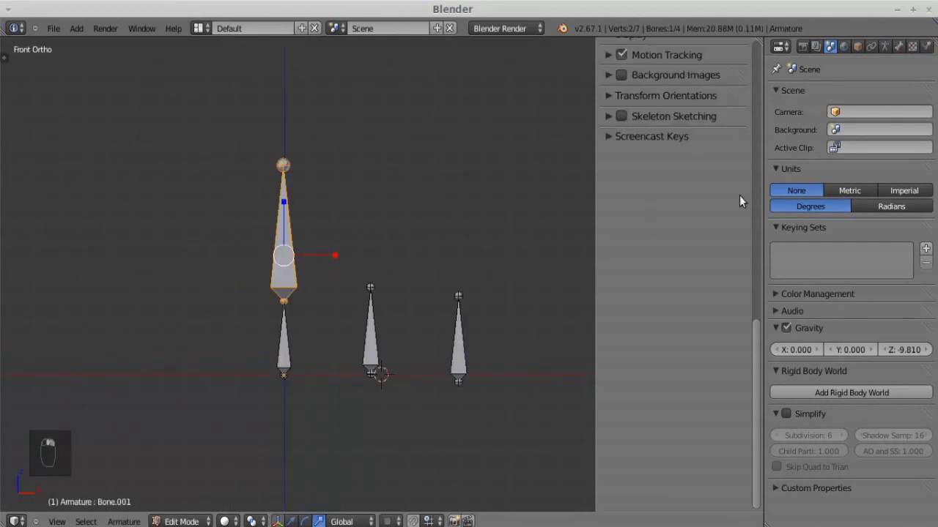
drag(764, 168, 711, 168)
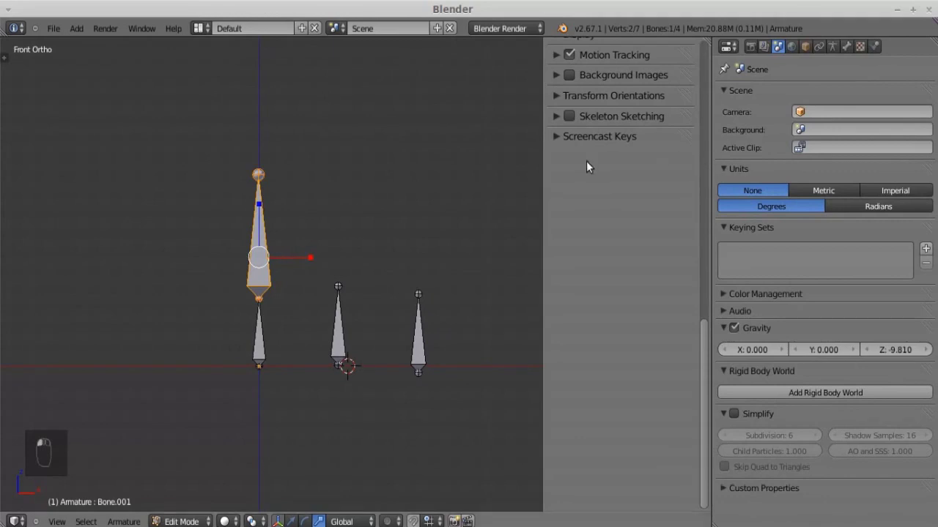
Hide the 3D view's sidebar, widen the properties editor and show the armature's data properties.
key(n)
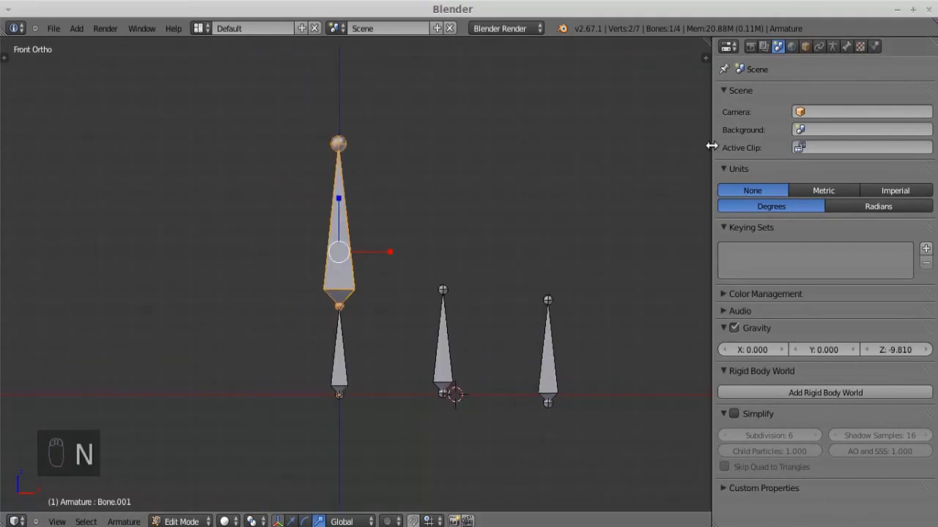
drag(713, 145, 662, 147)
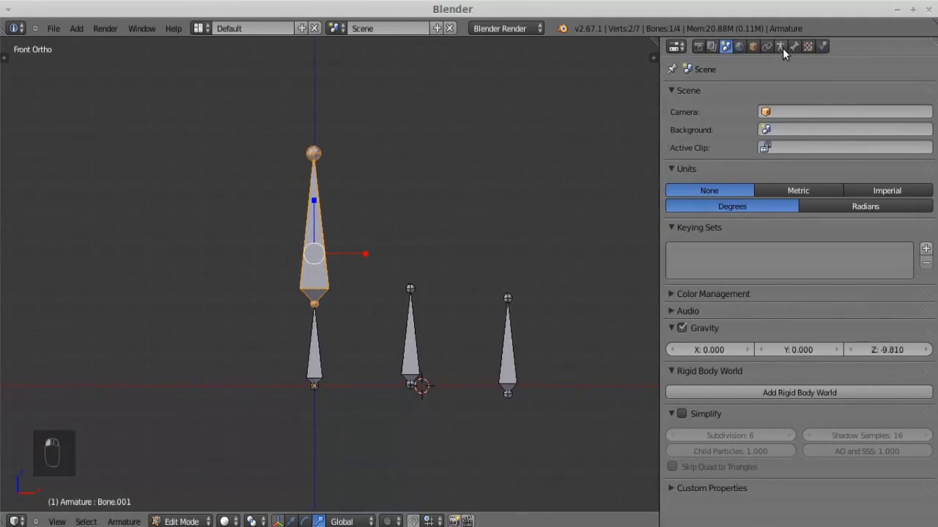
click(780, 46)
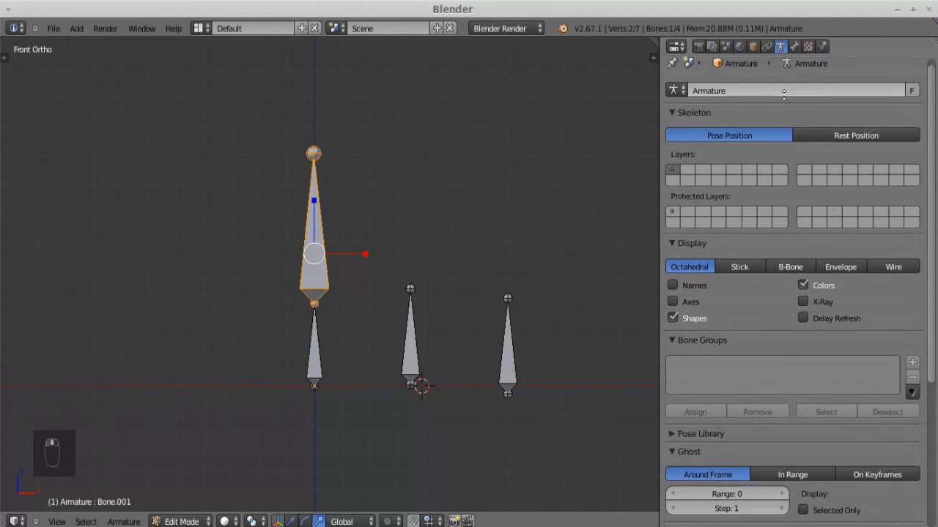
Collapse Rigify Buttons, and place Bone Layer Management, expanded, between Display and Bone Groups.
scroll(786, 321, down, 7)
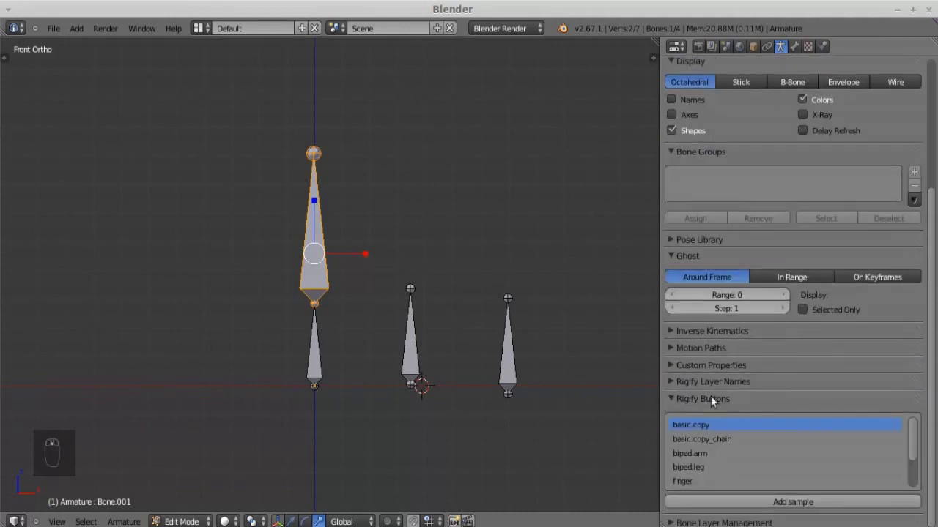
click(671, 398)
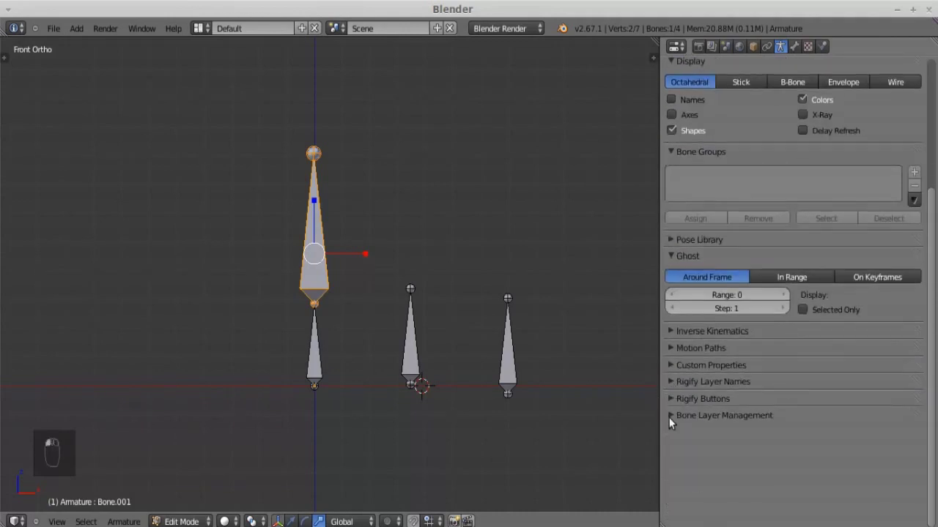
drag(918, 415, 912, 155)
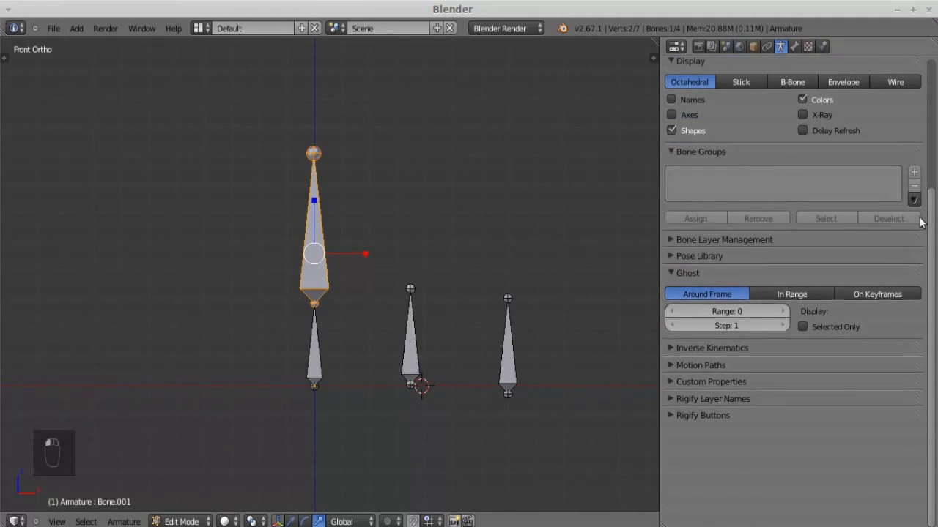
drag(921, 222, 915, 147)
click(669, 148)
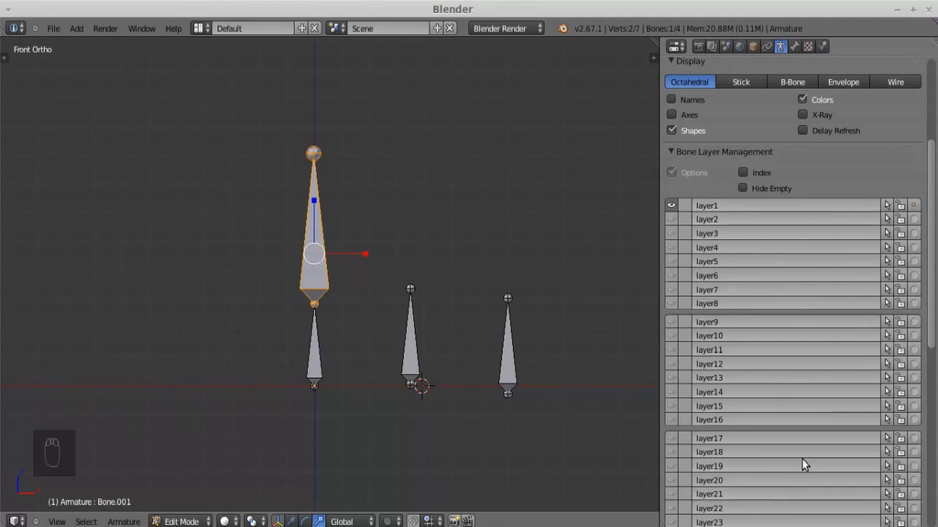
scroll(802, 459, down, 8)
scroll(747, 216, up, 4)
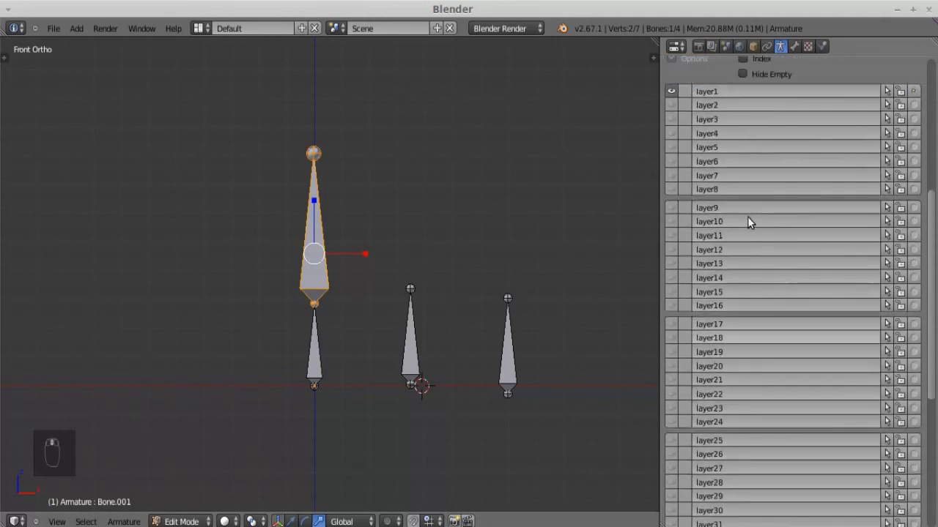
scroll(747, 222, up, 4)
In Pose Mode, move the two connected bones of the chain to bone layer 2.
right_click(314, 341)
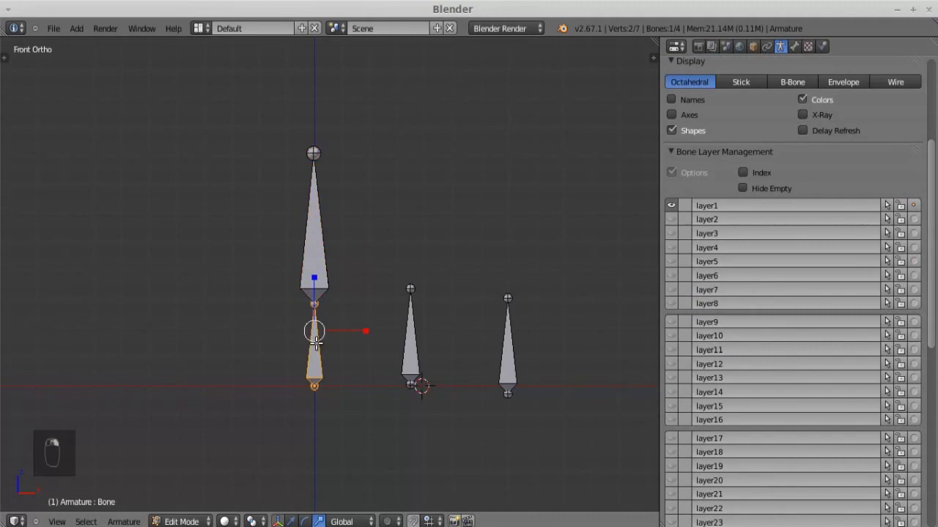
key(Tab)
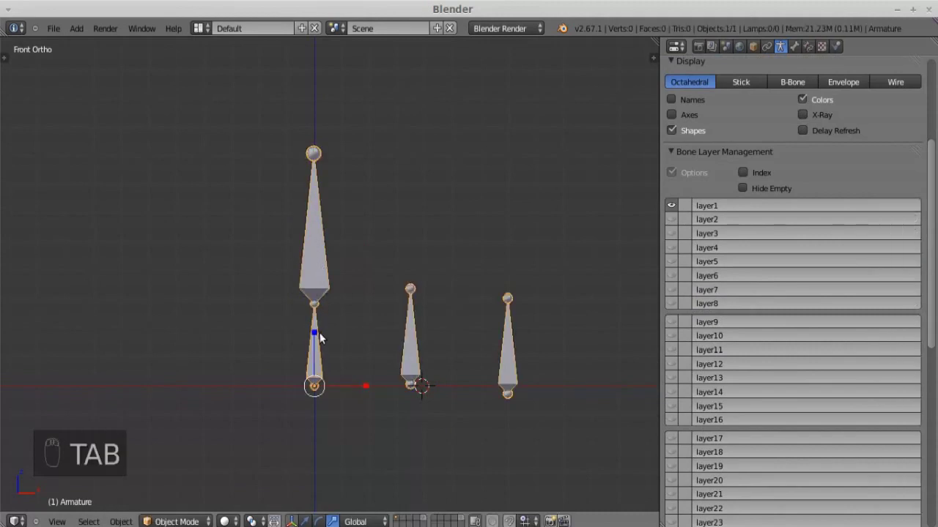
key(ctrl+Tab)
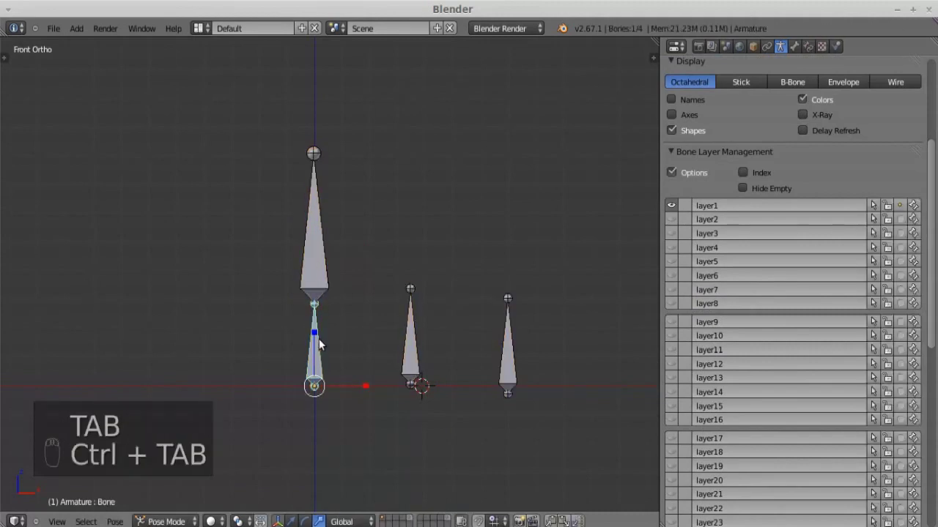
shift+right_click(319, 254)
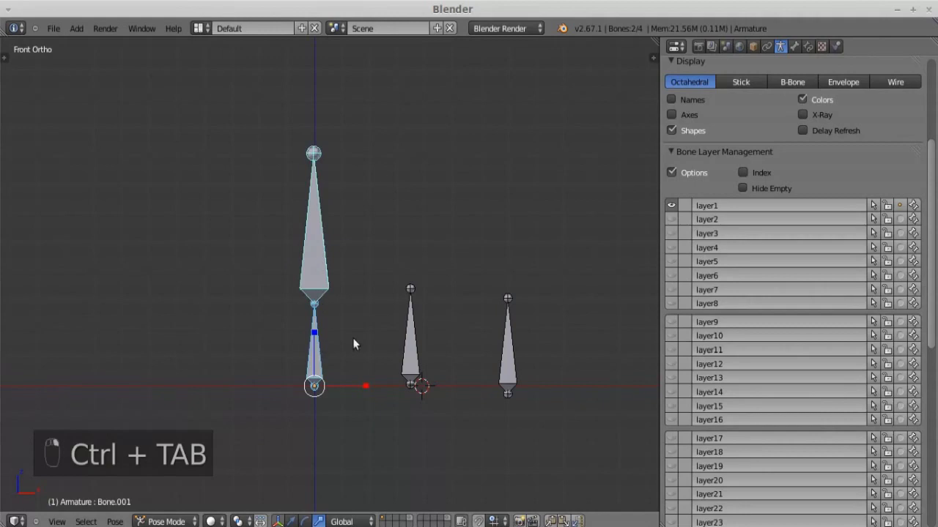
click(899, 219)
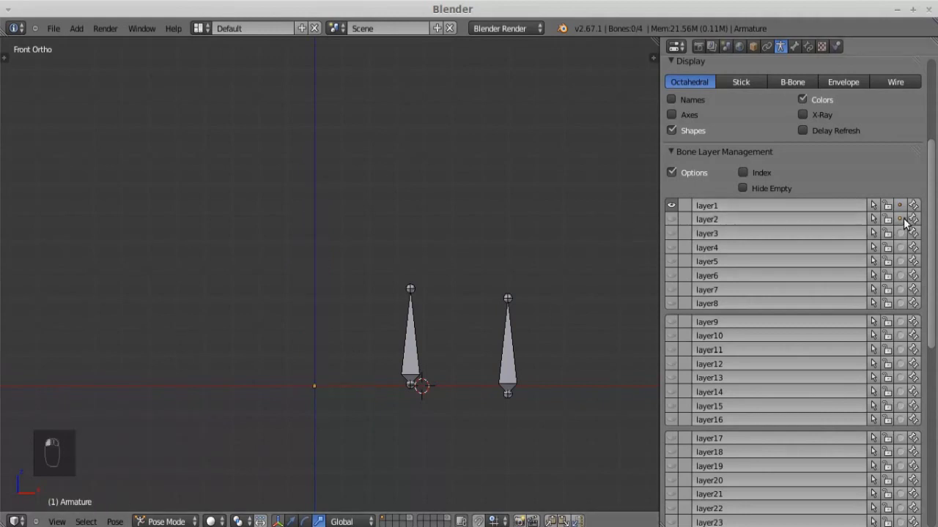
Rename bone layer 2 as MCH.
double_click(710, 219)
text(MCH)
key(Return)
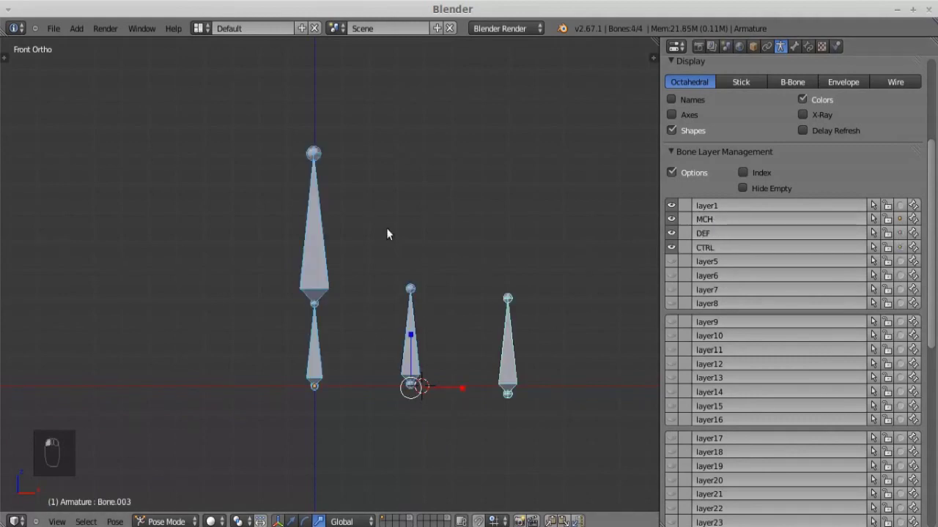
Hide the CTRL and DEF bone layers and show both again.
click(671, 247)
click(671, 233)
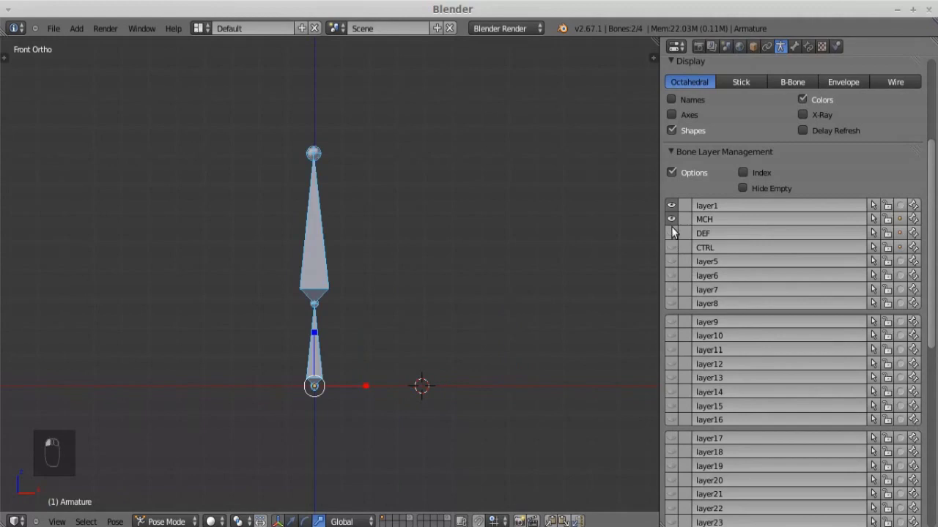
click(670, 244)
click(670, 236)
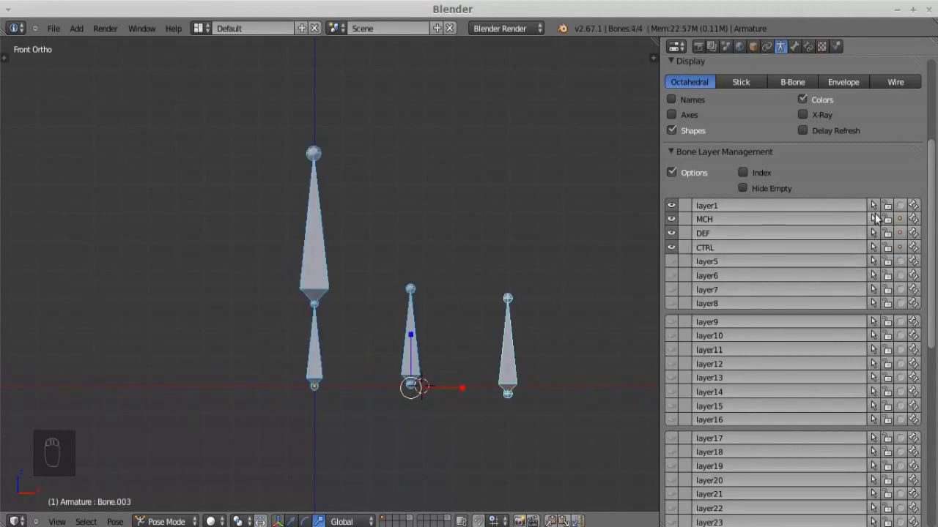
Turn on the index numbers of the bone layers, and hide the empty layers and list them again.
click(742, 173)
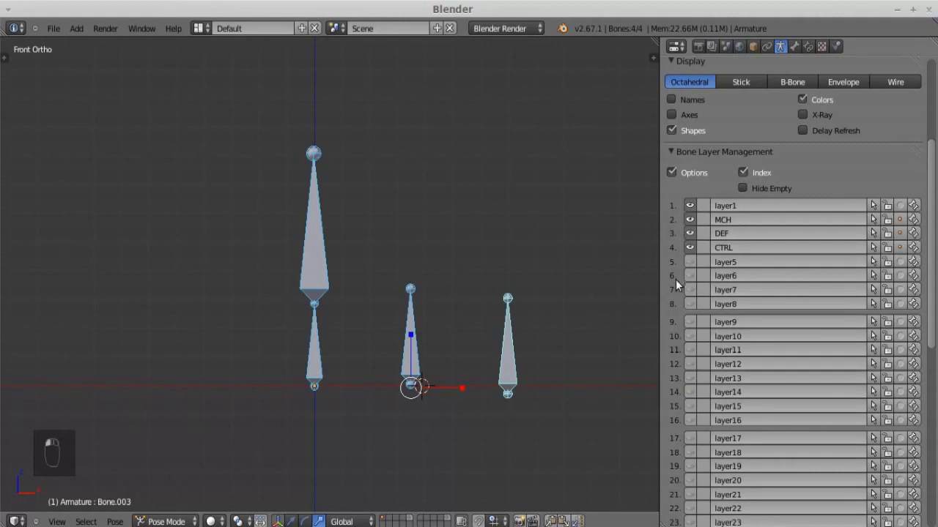
click(742, 188)
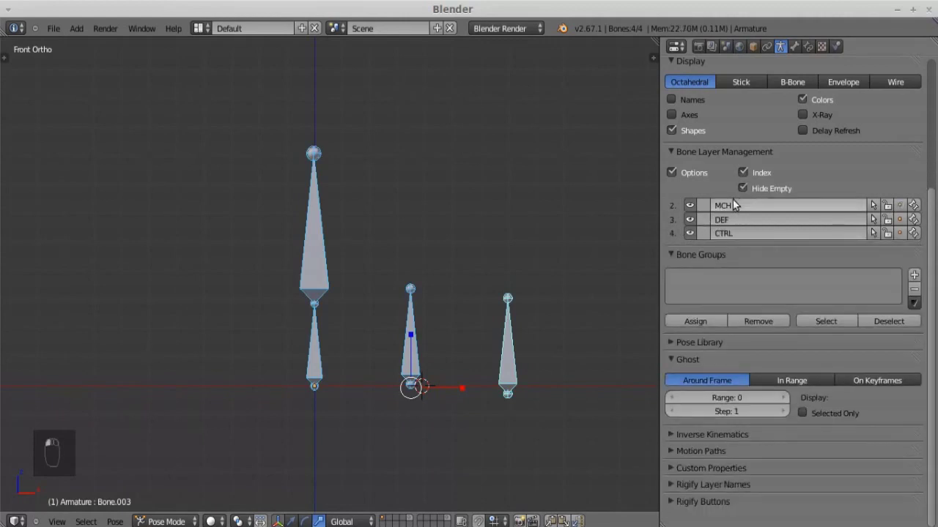
click(742, 188)
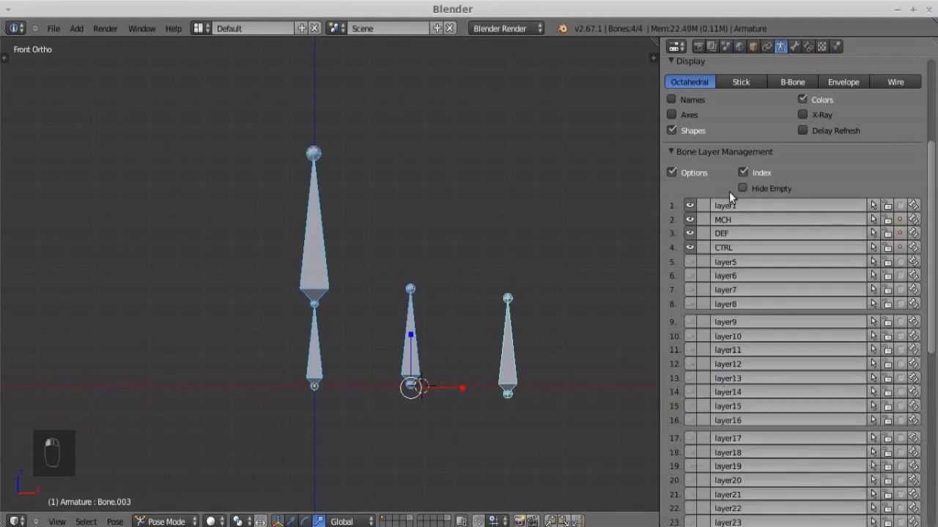
Lock the bones on the MCH layer.
click(888, 219)
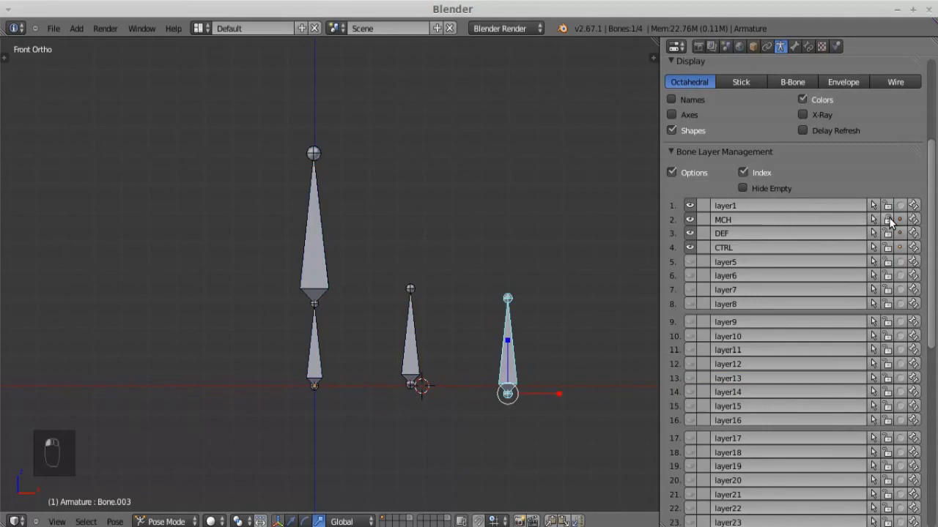